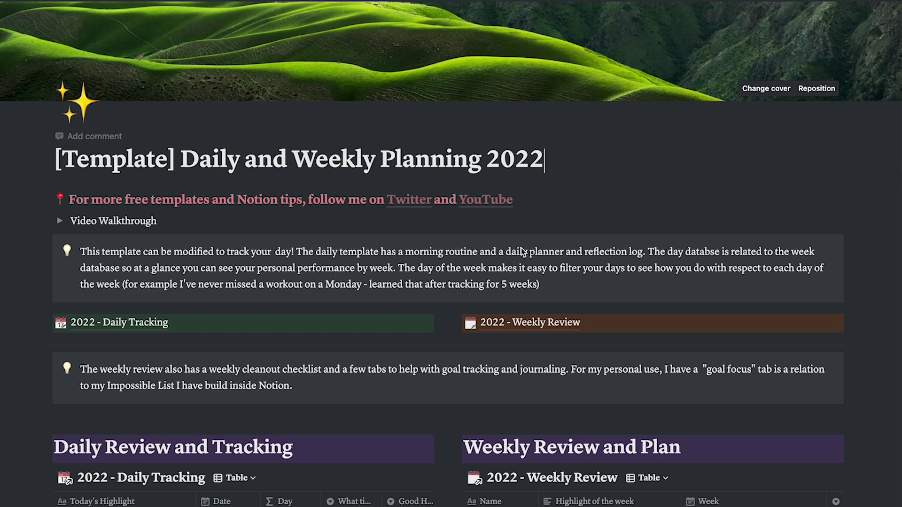
Open the 2022 - Daily Tracking database from the planning page and look across its columns.
left_click(134, 323)
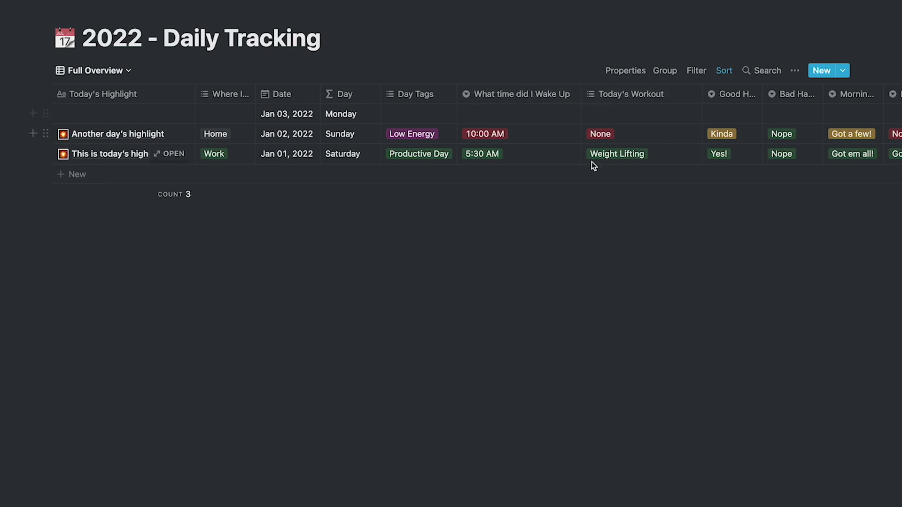
scroll(775, 136, "right", 10)
scroll(589, 131, "left", 10)
Enter "Really prodcutive - got my video filmed" as the Jan 03, 2022 highlight and widen the Today's Highlight column to fit it.
left_click(118, 114)
type("Reall")
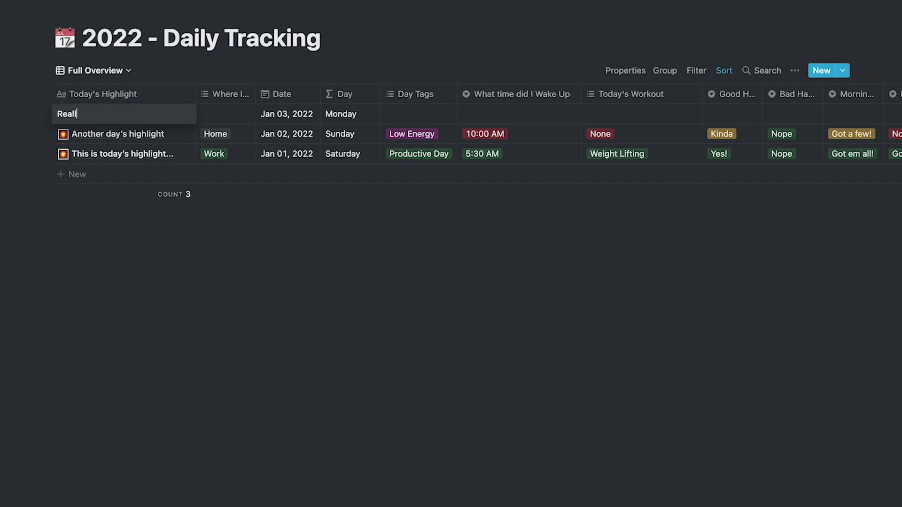
type("y prodcutive - got my video filme")
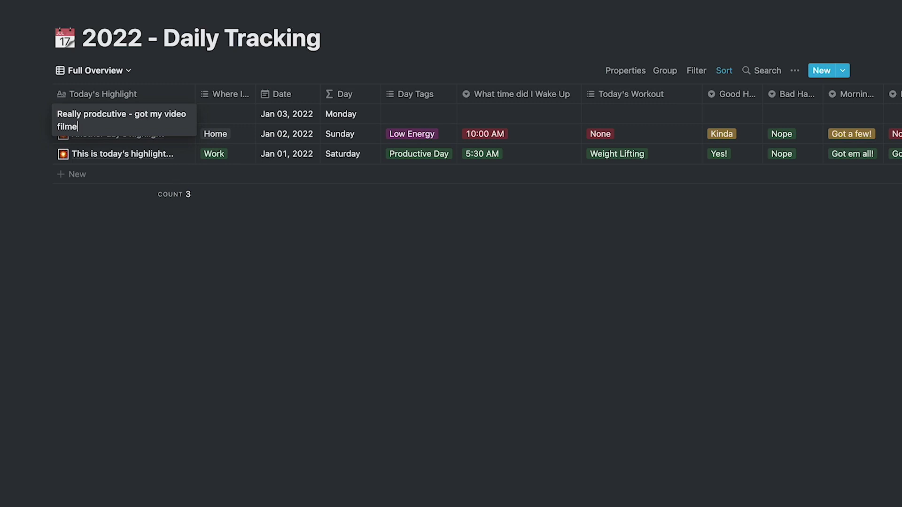
key("Tab")
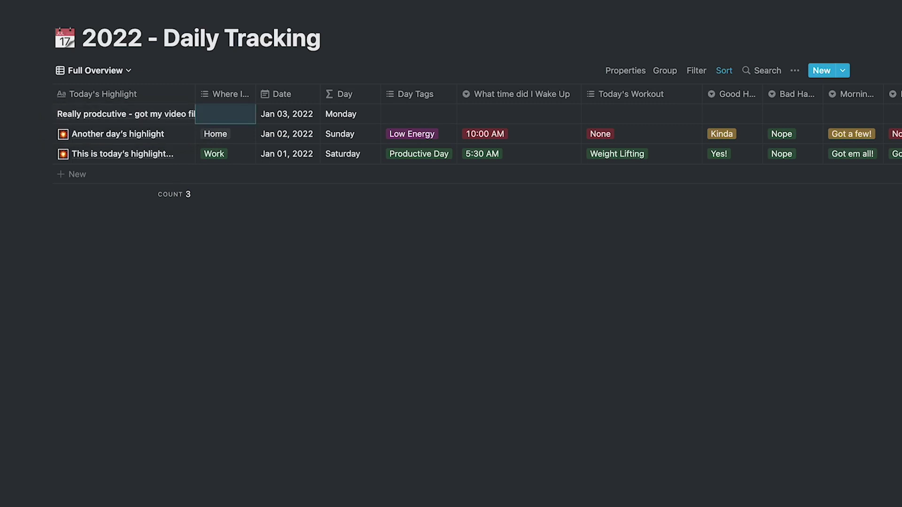
left_click_drag(196, 94, 221, 95)
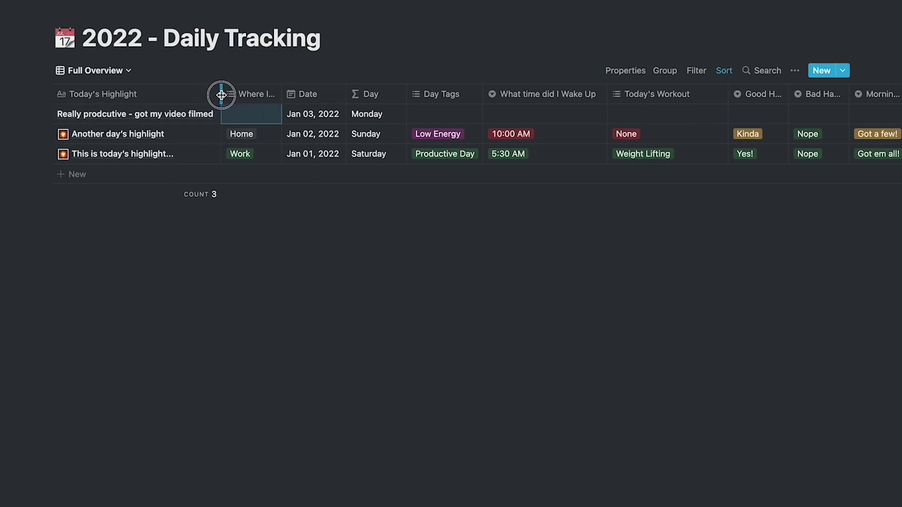
Create a new location option "Chicago IL" and assign it to the Jan 03, 2022 entry.
left_click(253, 111)
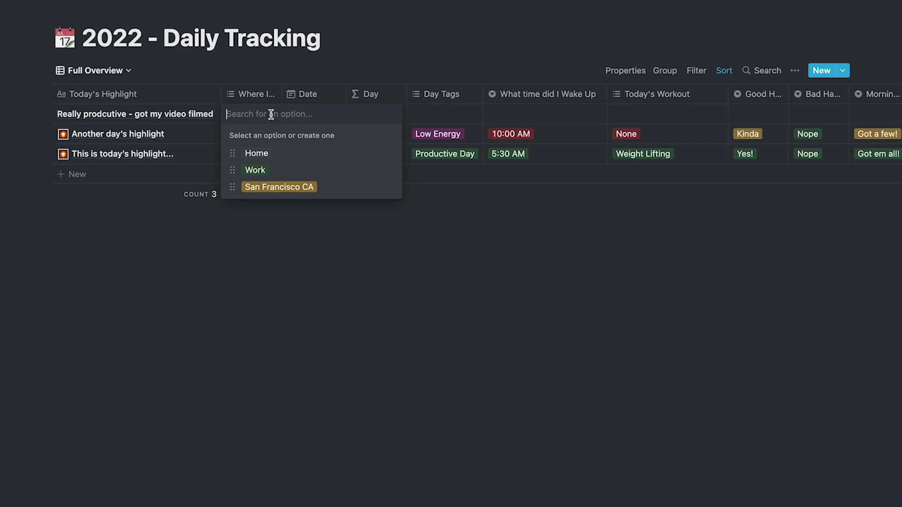
type("Chicago L")
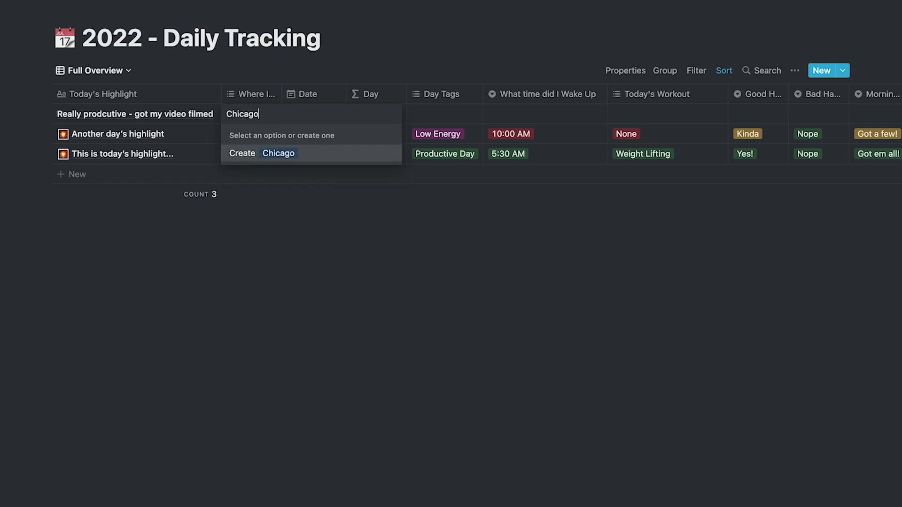
key("BackSpace")
type("IL")
key("Return")
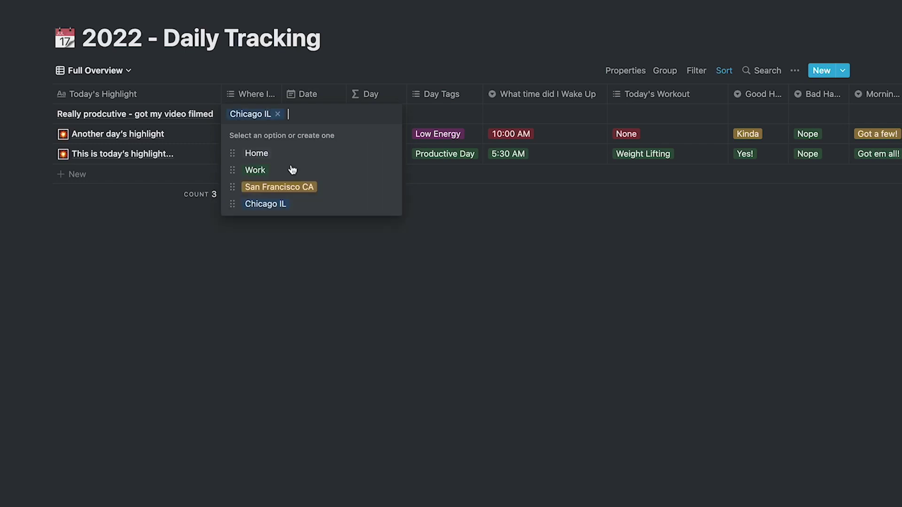
key("Escape")
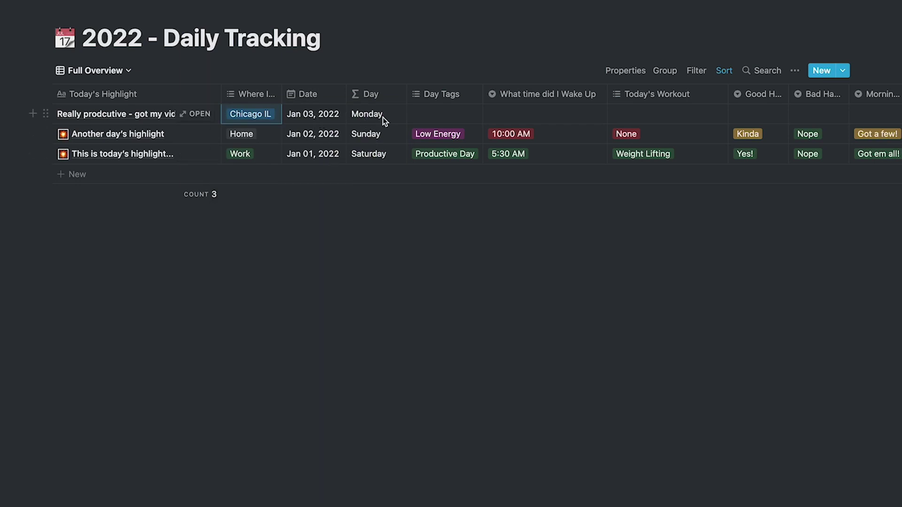
Look at the Day Tags and Today's Workout fields of the Jan 03, 2022 entry without choosing anything.
scroll(385, 121, "right", 1)
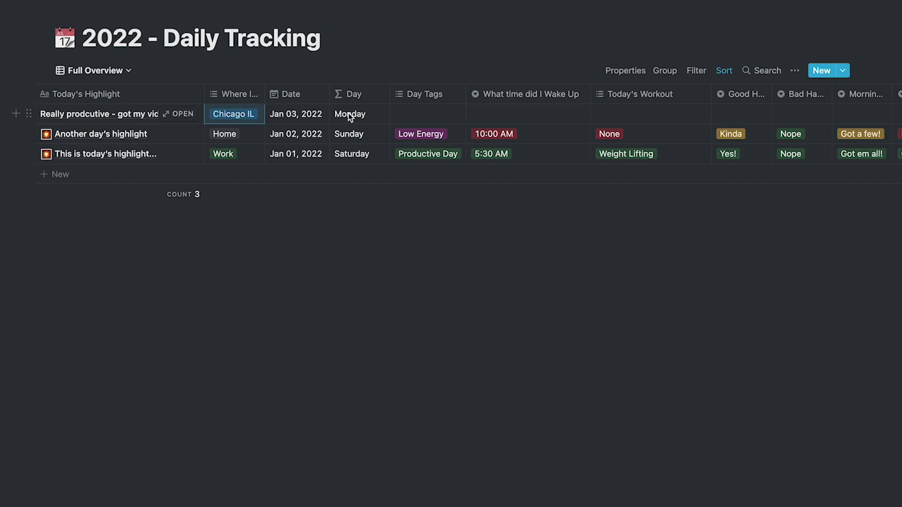
left_click(429, 113)
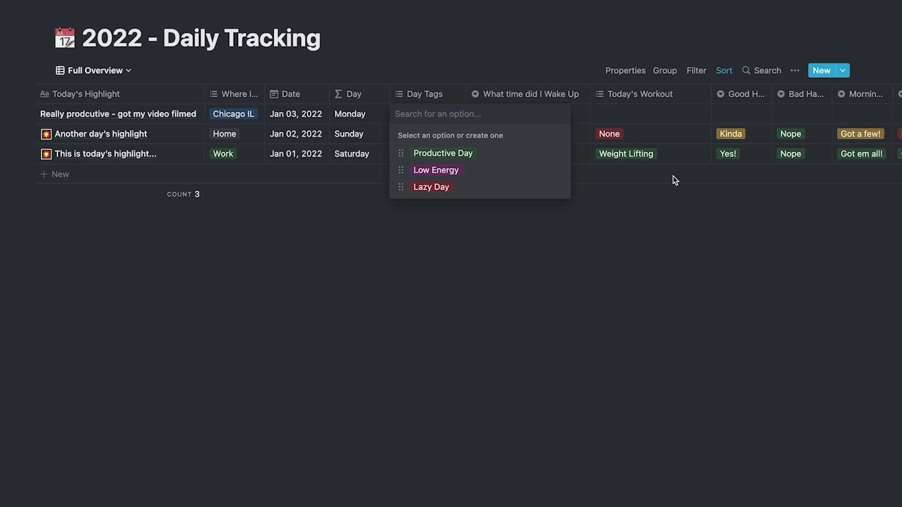
left_click(618, 202)
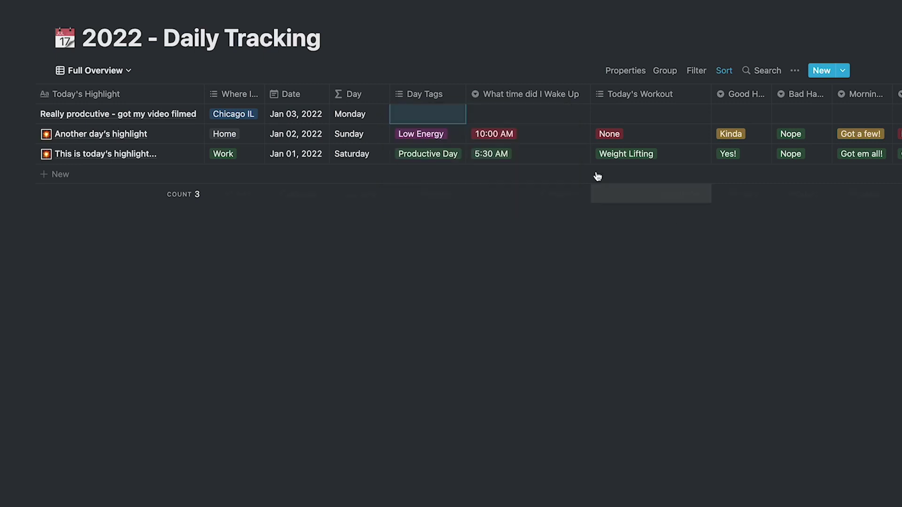
scroll(592, 112, "right", 2)
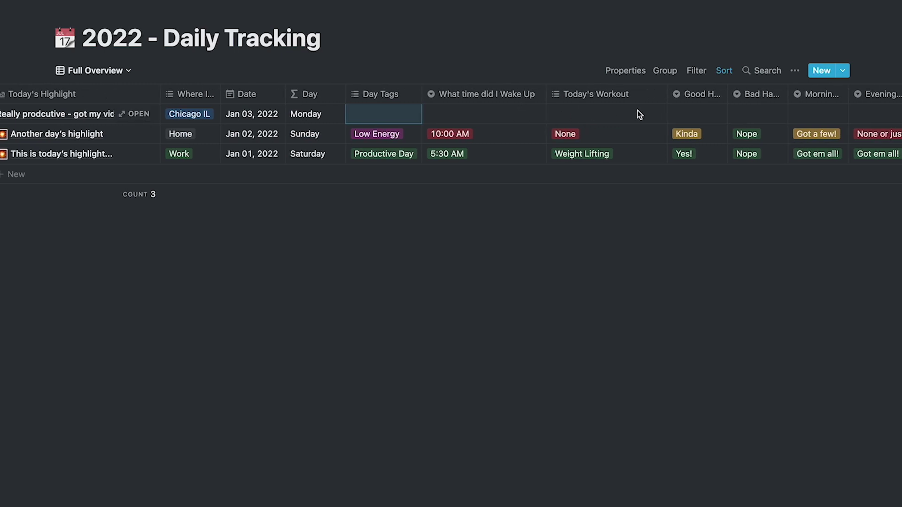
scroll(638, 115, "right", 5)
scroll(543, 123, "right", 2)
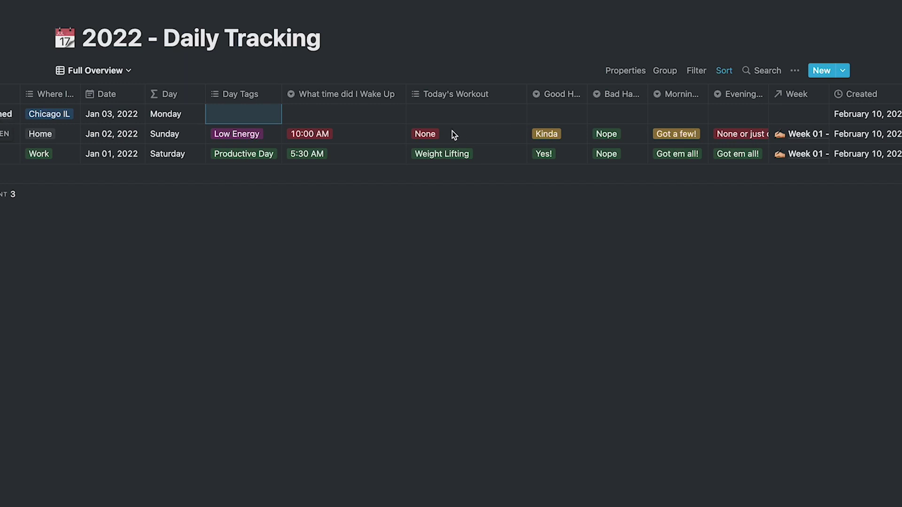
left_click(456, 114)
key("Escape")
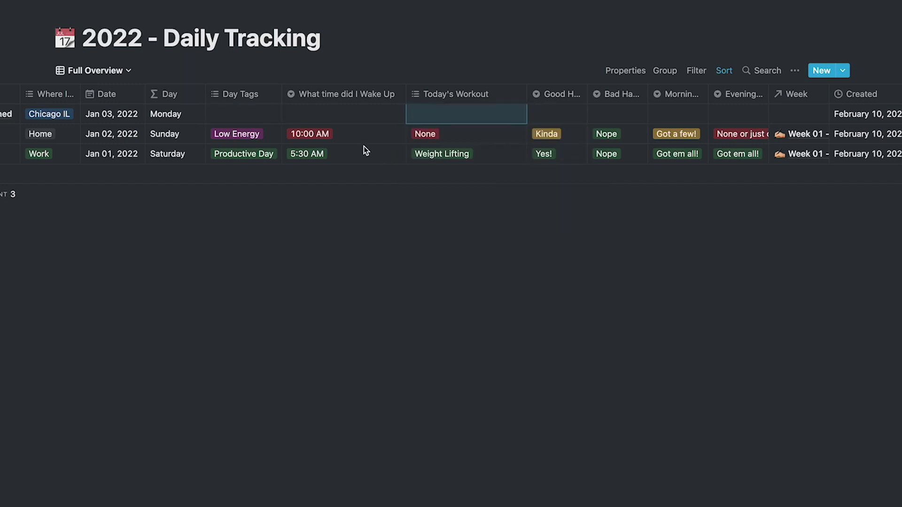
Inspect the good habit and bad habit columns and the remaining properties of the daily table.
scroll(472, 146, "right", 5)
left_click(447, 92)
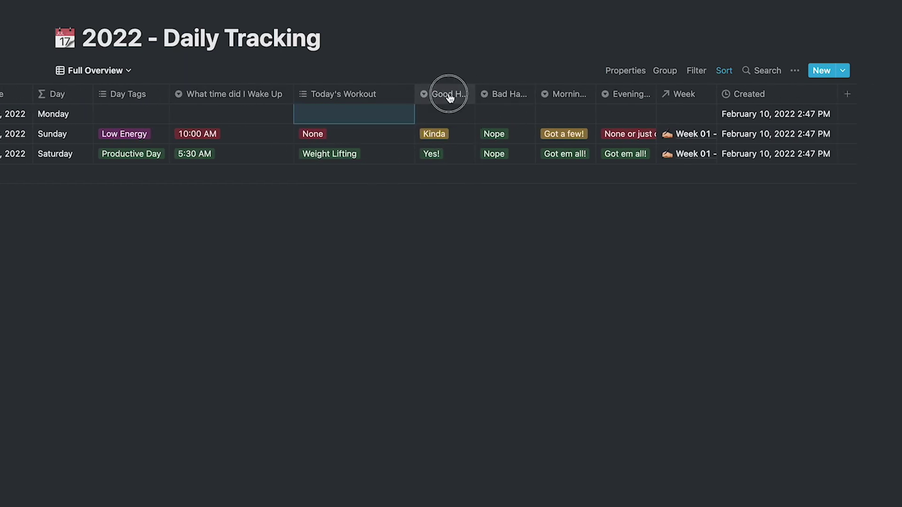
left_click(512, 88)
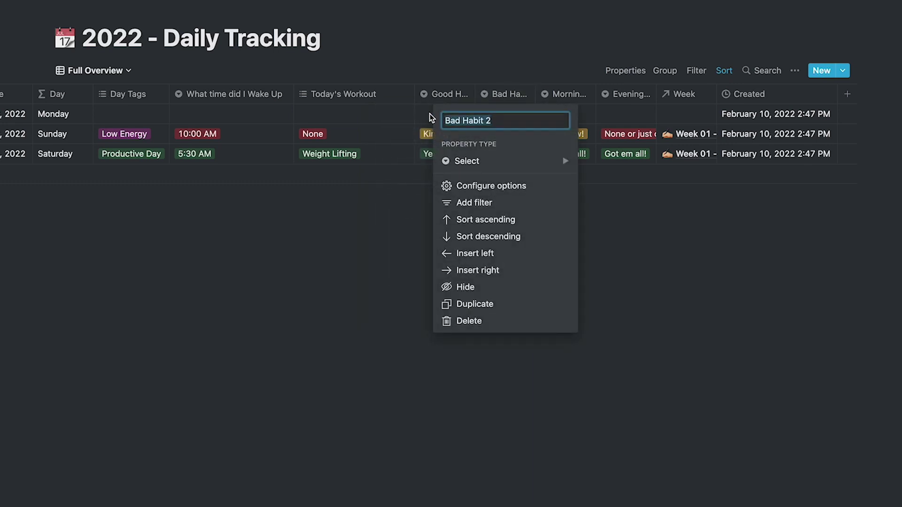
left_click(385, 114)
scroll(463, 135, "right", 1)
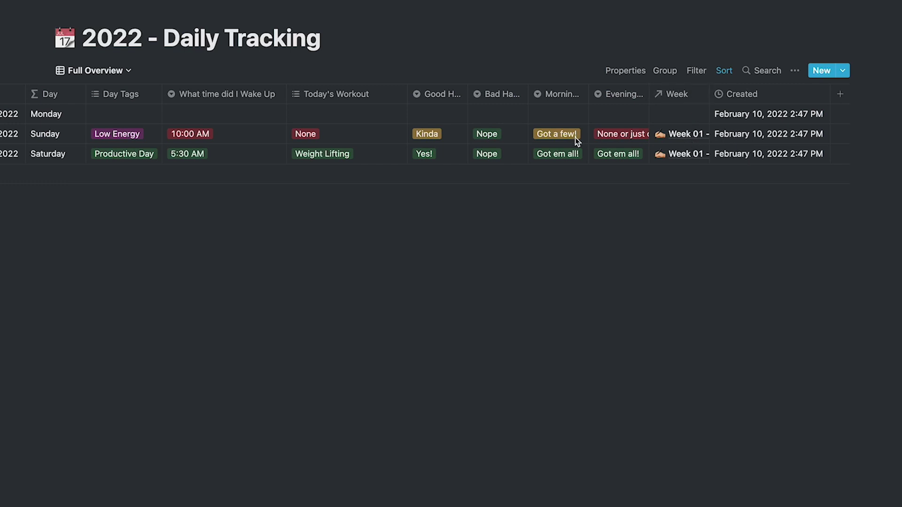
scroll(574, 137, "left", 5)
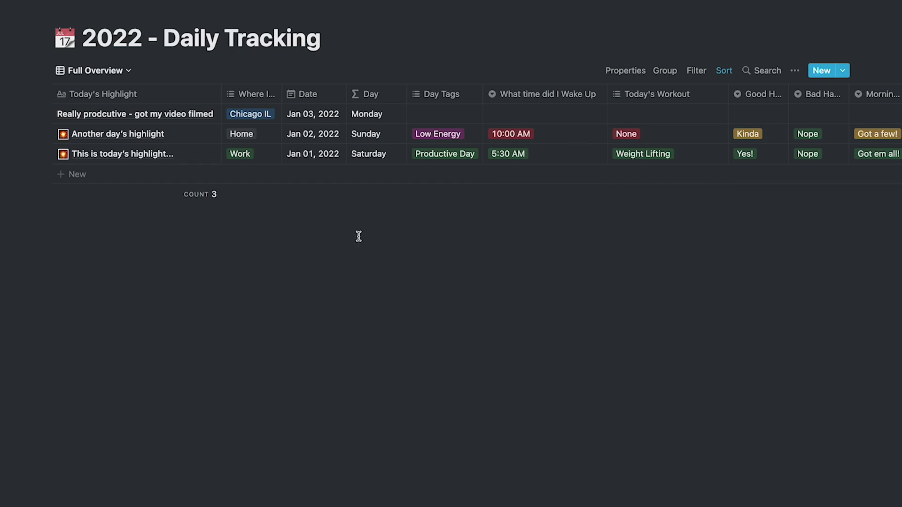
Create a new daily entry dated Feb 10, 2022 with a wake-up time of 7:30 AM.
left_click(825, 71)
left_click(394, 134)
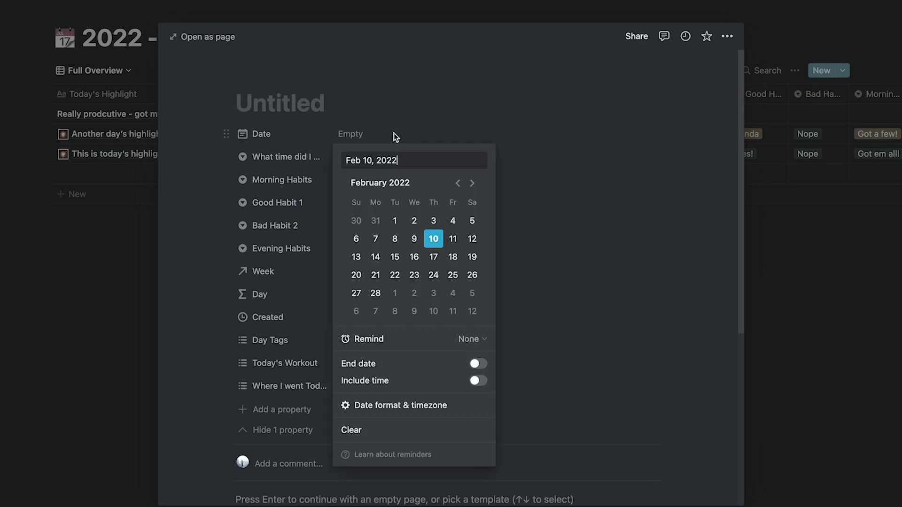
left_click(433, 238)
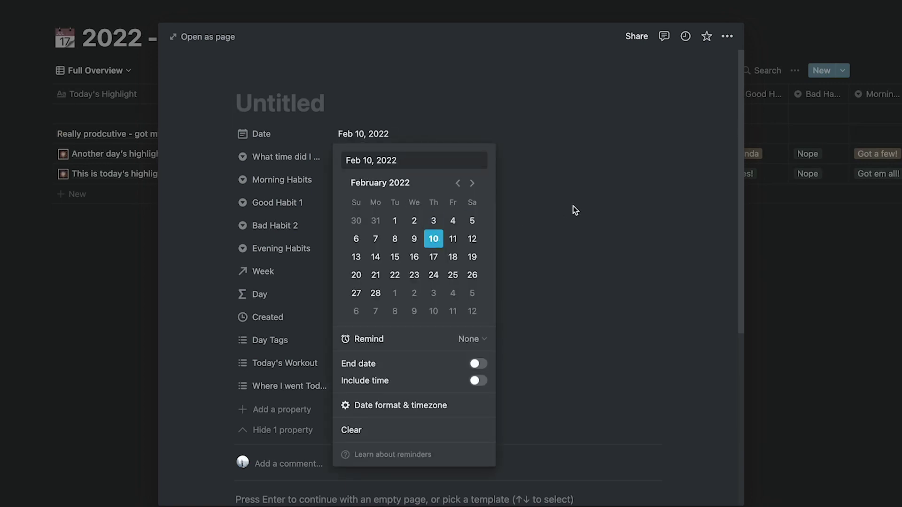
left_click(573, 206)
left_click(380, 158)
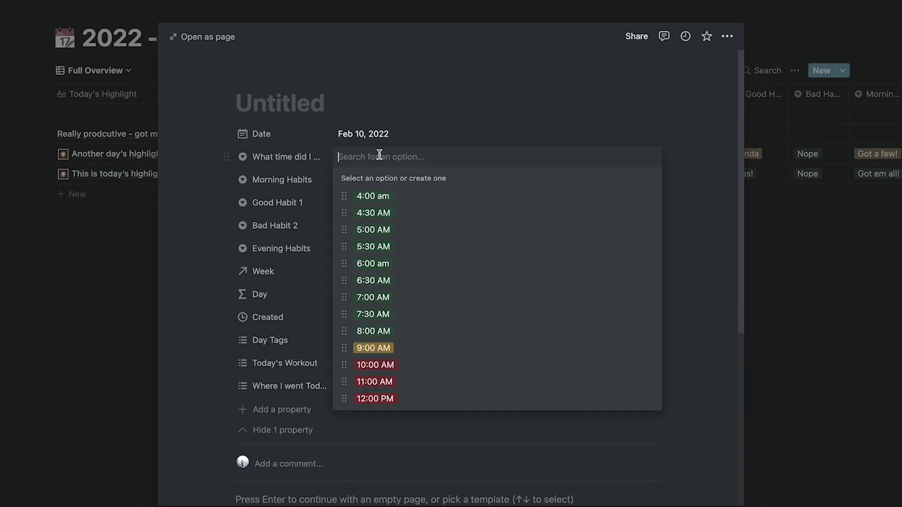
left_click(384, 314)
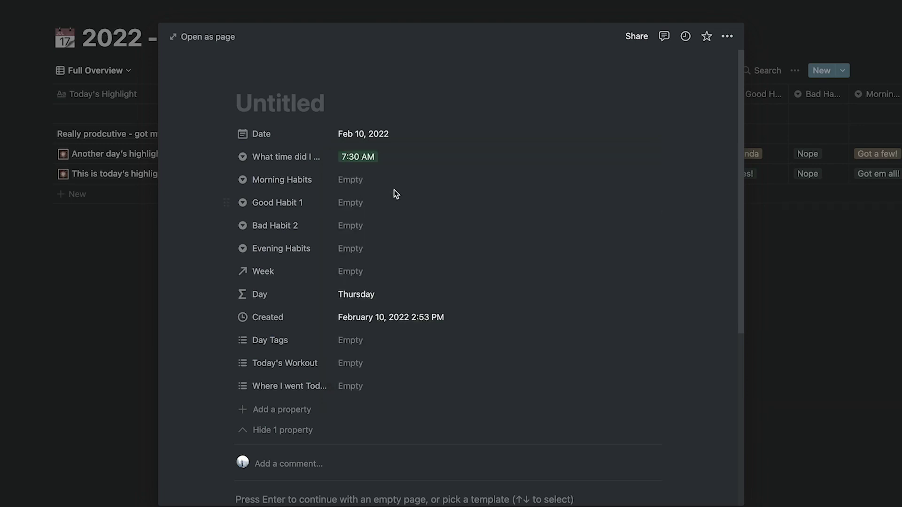
Review the available wake-up time and Morning Habits options in the new entry without changing them.
left_click(368, 154)
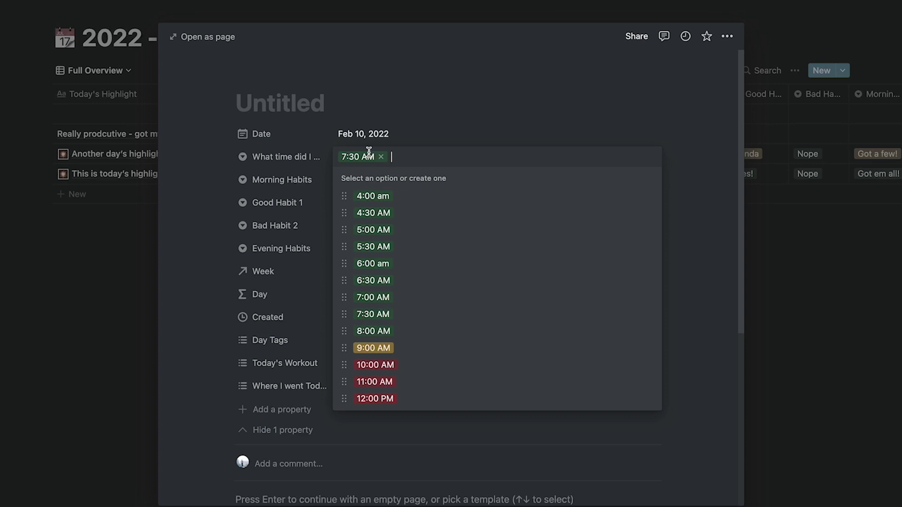
left_click(255, 224)
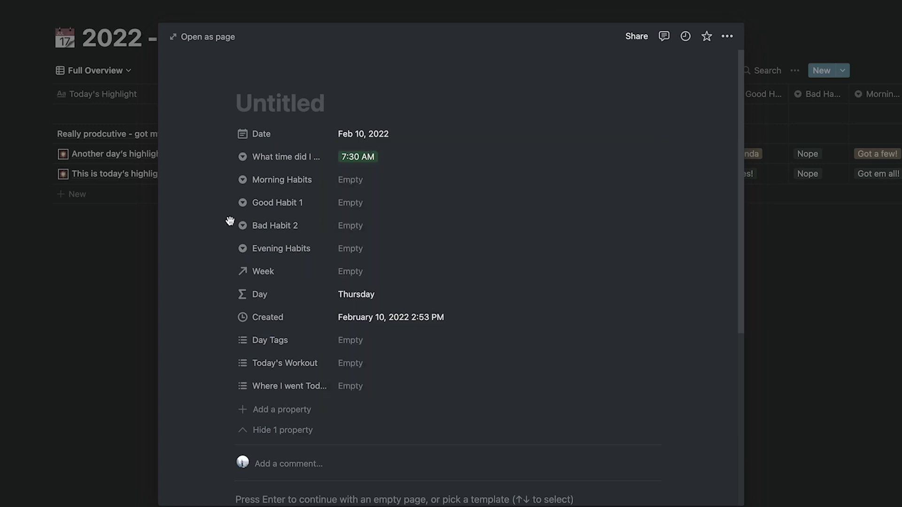
left_click(374, 179)
left_click(431, 141)
Apply the Full Daily Journal template to the new entry and open it as a full page.
scroll(438, 316, "down", 6)
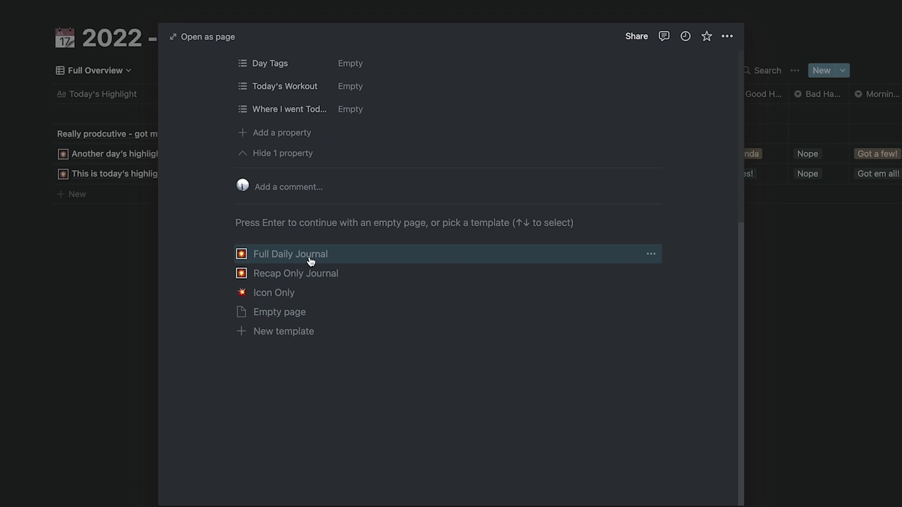
left_click(311, 260)
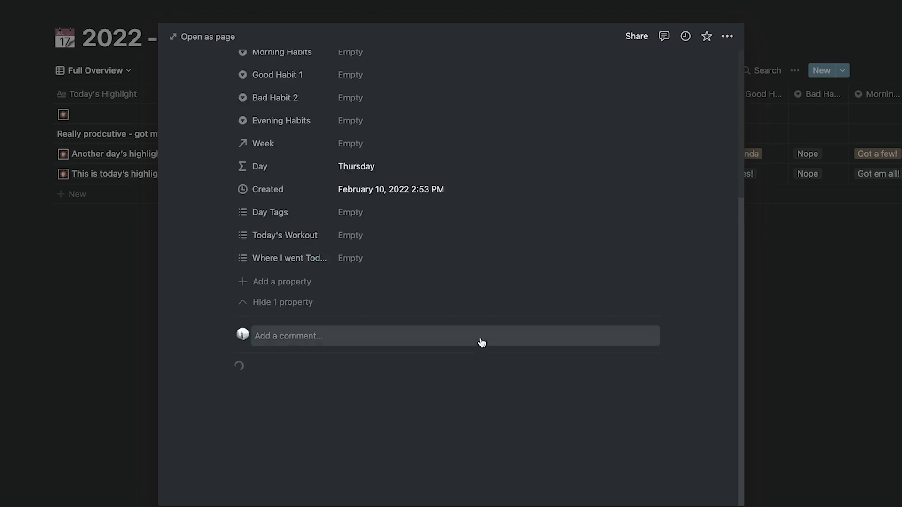
left_click(202, 37)
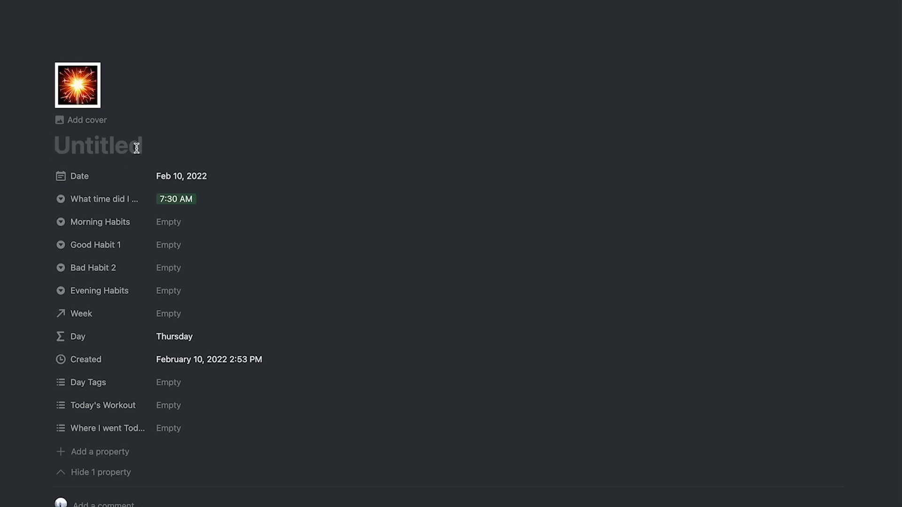
Enter "Film this video" as the to-do under Focus of the Day in the Morning section.
scroll(305, 324, "down", 7)
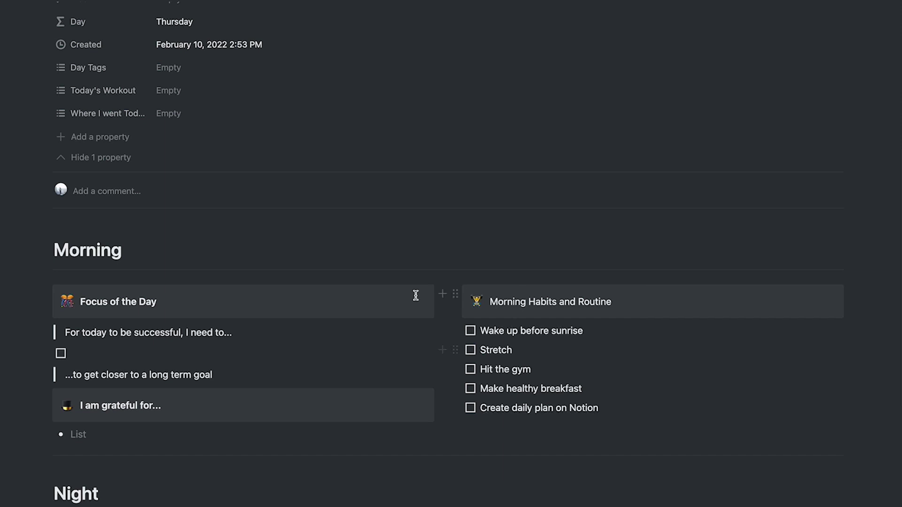
left_click(188, 350)
type("Film this video")
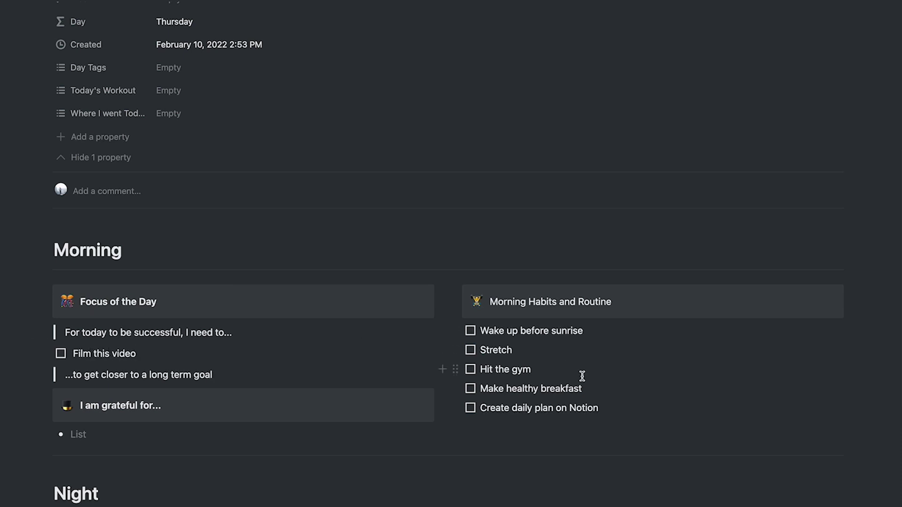
Check off all five items under Morning Habits and Routine and enter "Notion!" in the "I am grateful for..." list.
scroll(583, 371, "down", 3)
left_click(471, 261)
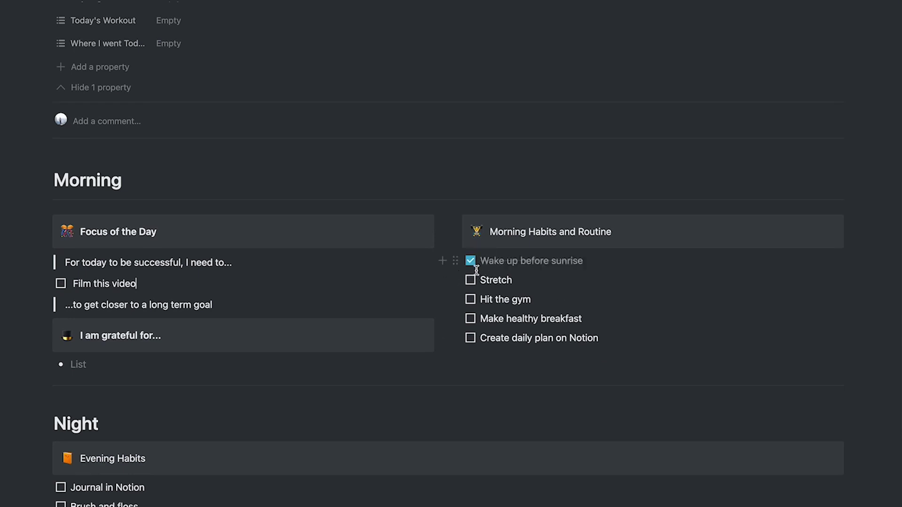
left_click(471, 280)
left_click(471, 300)
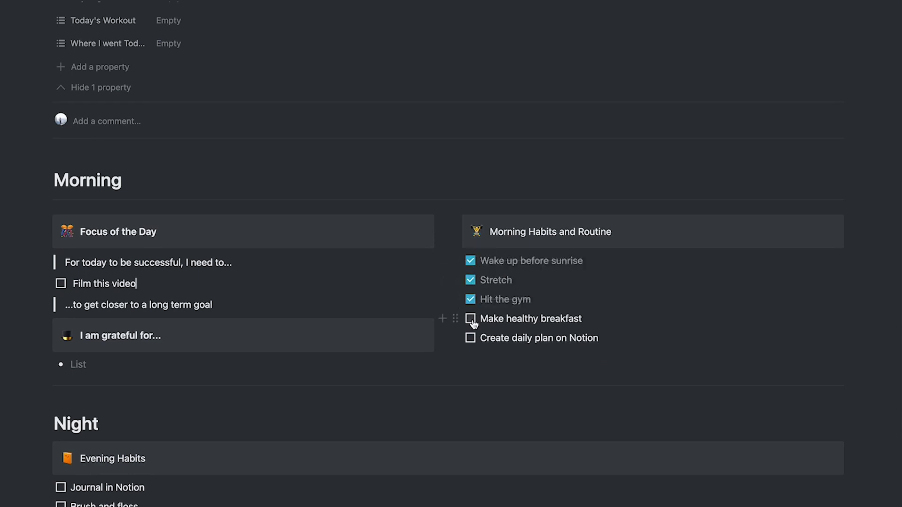
left_click(470, 319)
left_click(470, 338)
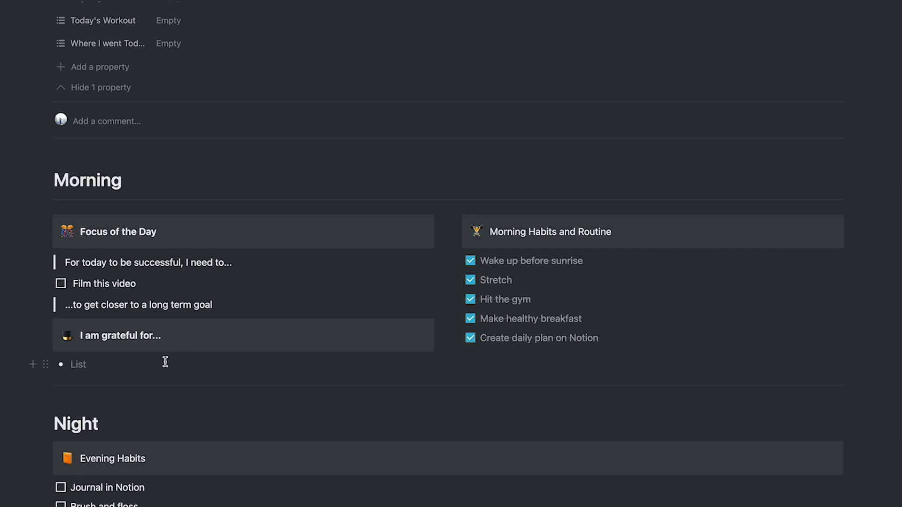
type("Nt")
Look at the entry's Morning Habits property without setting it and return to the Morning section.
scroll(266, 379, "up", 7)
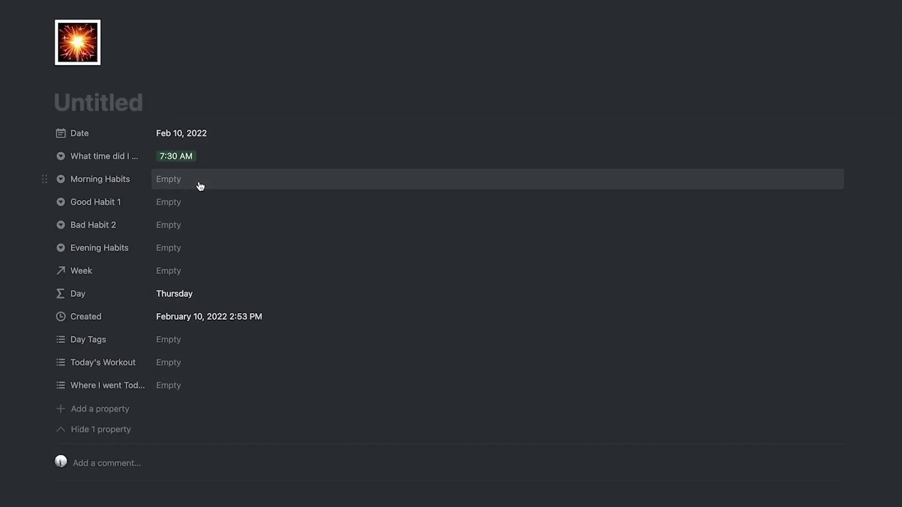
left_click(199, 185)
left_click(280, 151)
scroll(381, 213, "down", 7)
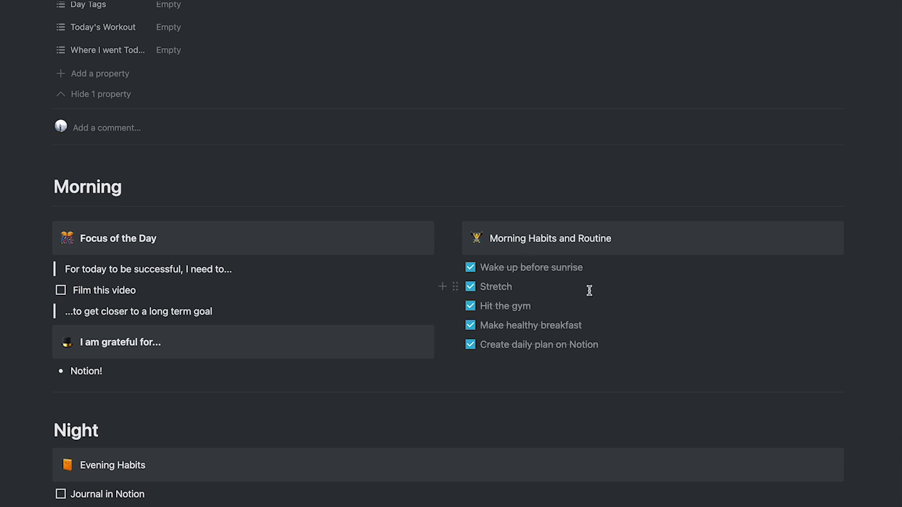
Set the entry's Morning Habits to "Got em all!", Good Habit 1 to "Yes!" and Bad Habit 2 to "Nope".
scroll(517, 343, "up", 4)
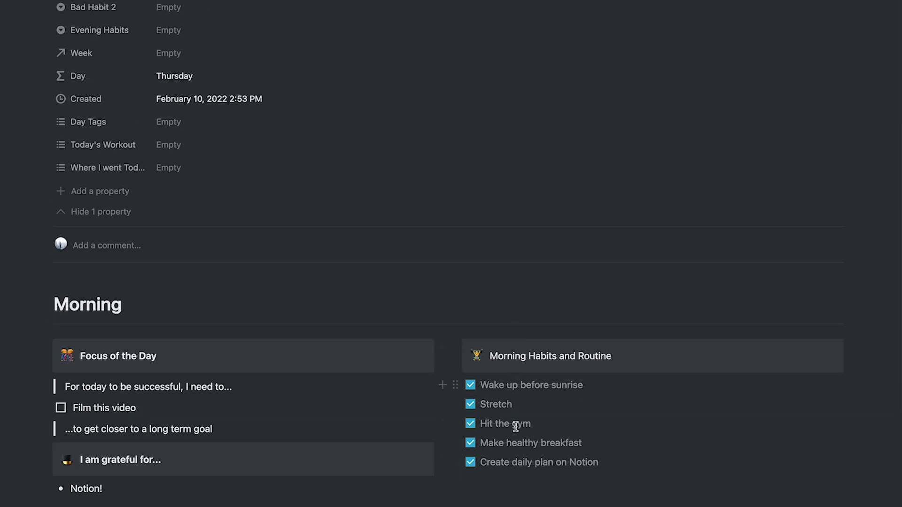
scroll(328, 282, "up", 2)
left_click(187, 138)
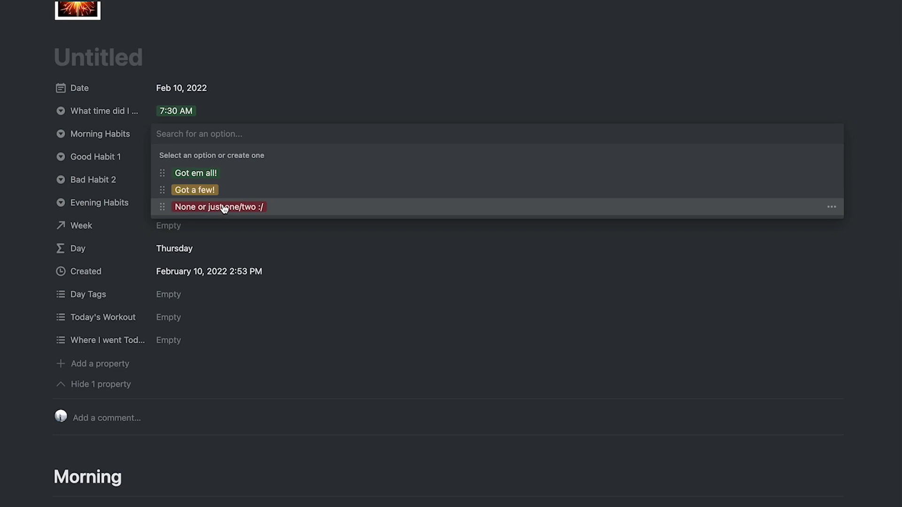
left_click(211, 181)
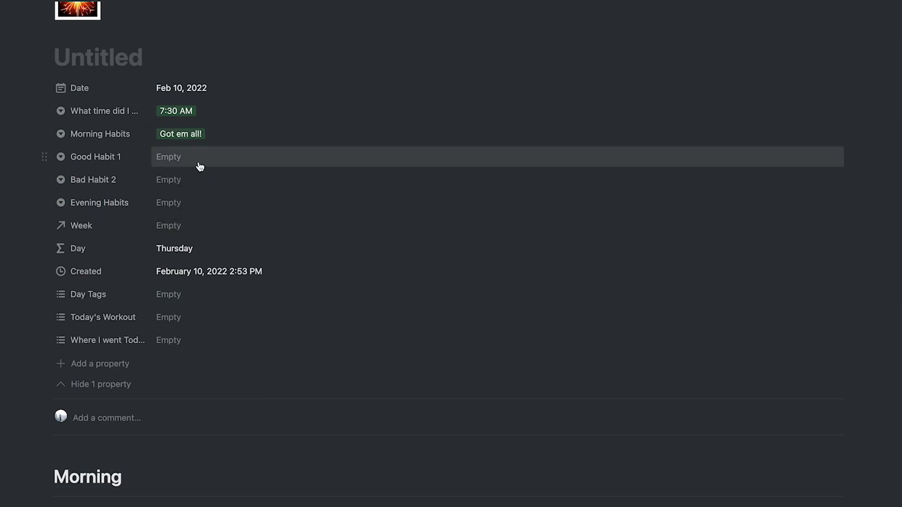
left_click(226, 157)
left_click(207, 197)
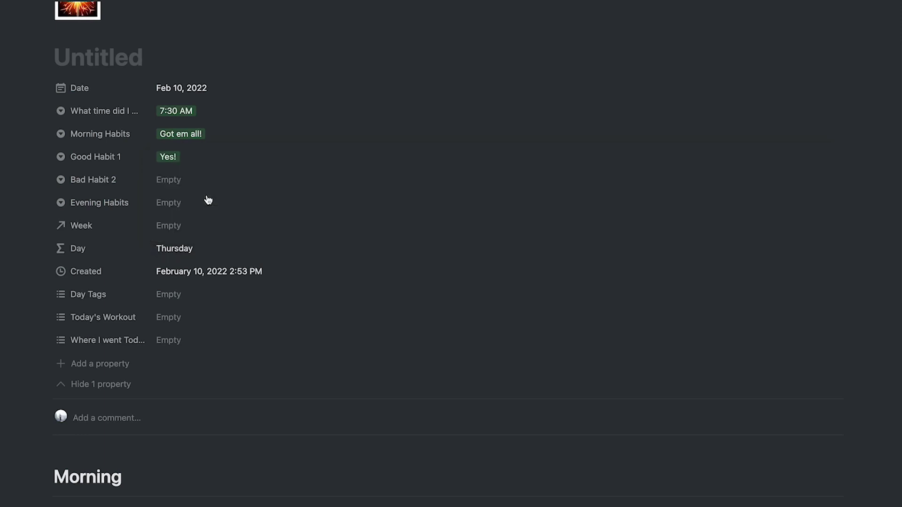
left_click(182, 179)
left_click(206, 238)
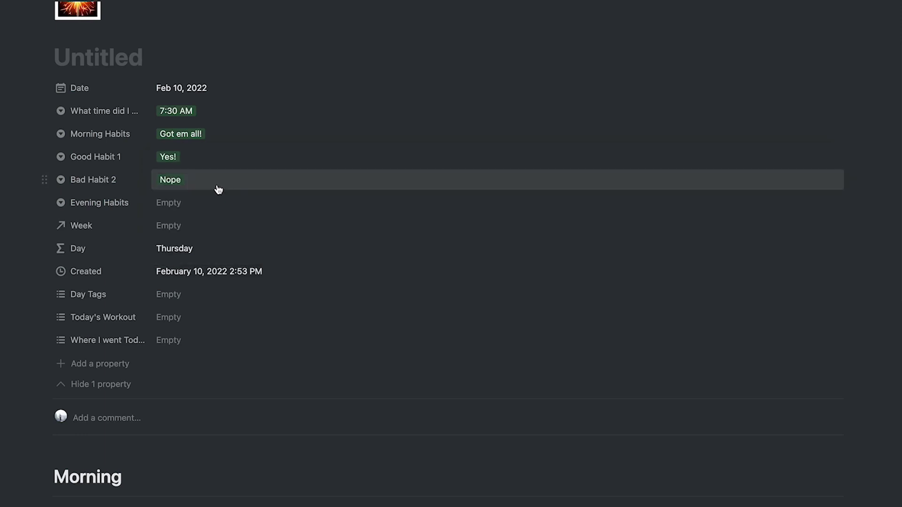
Return to the main planning page and open the February 10 entry from the Daily Tracking calendar.
left_click(200, 0)
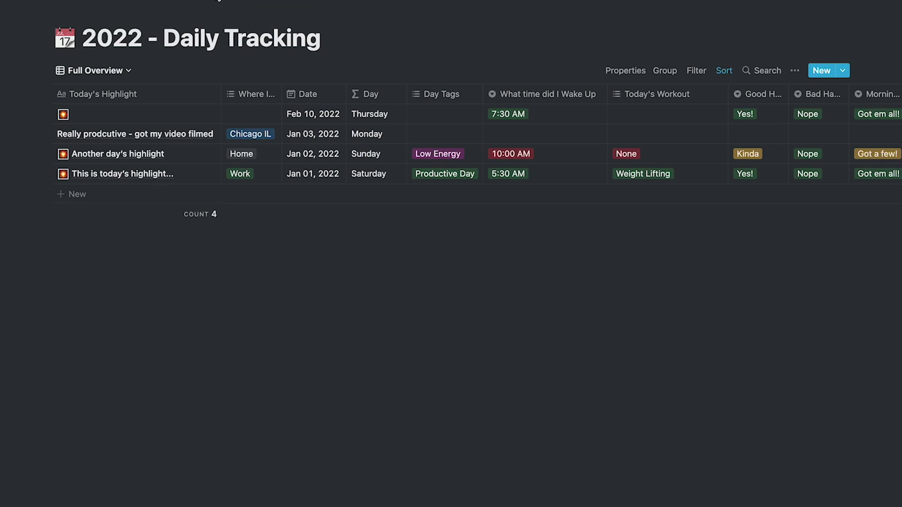
left_click(215, 2)
scroll(423, 375, "down", 5)
scroll(535, 334, "down", 3)
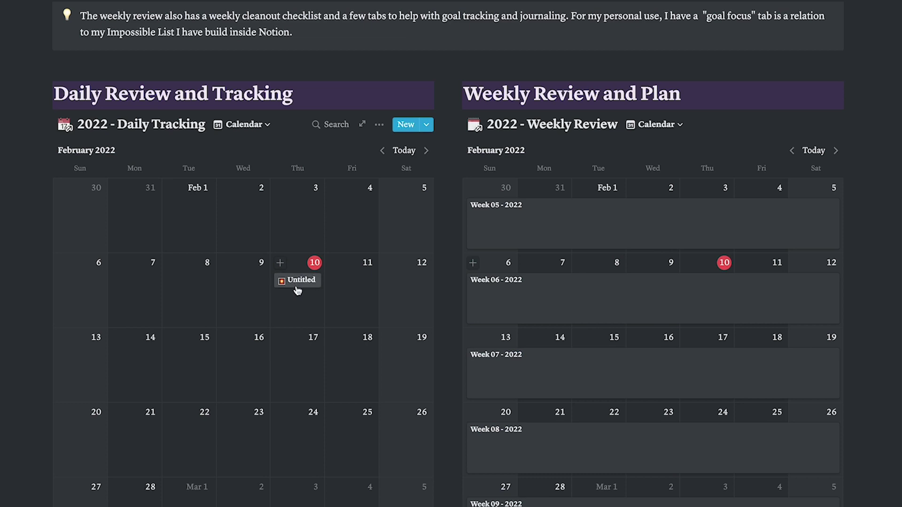
scroll(297, 290, "up", 4)
scroll(402, 321, "down", 2)
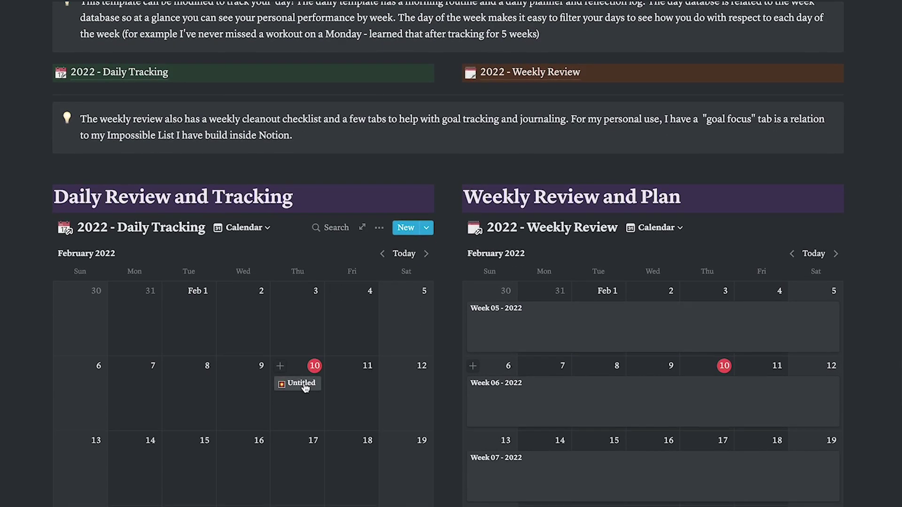
left_click(304, 386)
Check off all four items under Evening Habits in the entry's Night section.
scroll(399, 291, "down", 5)
scroll(380, 276, "down", 8)
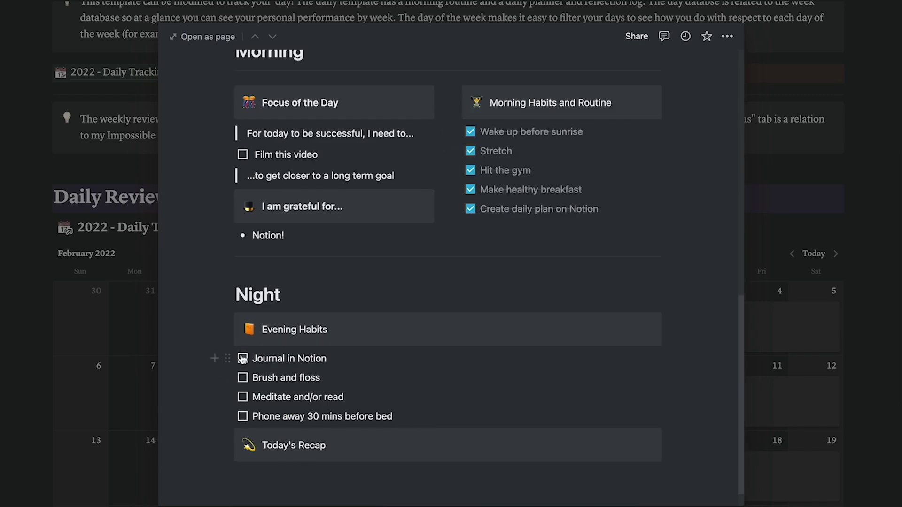
left_click(243, 359)
left_click(242, 378)
left_click(243, 397)
left_click(243, 416)
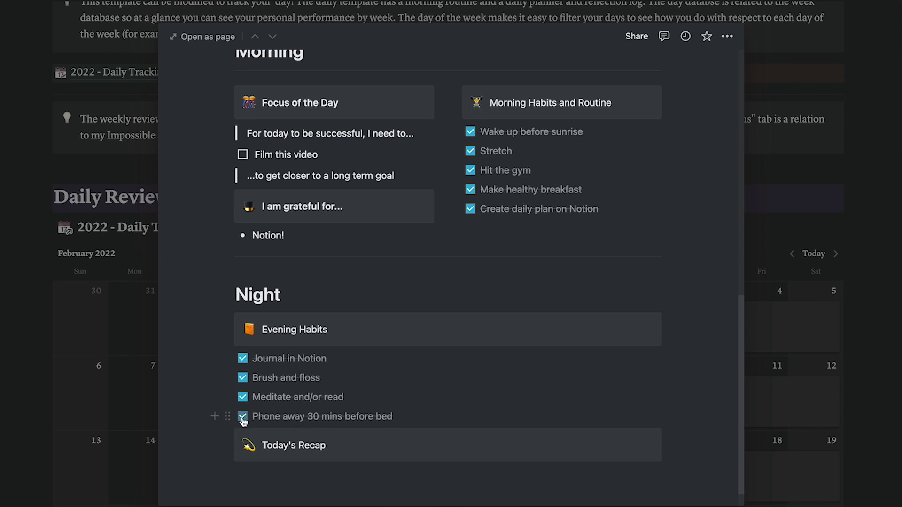
Write a bulleted list under Today's Recap with "Went to X", "Had fun with family" and "Today was...".
scroll(374, 404, "down", 1)
left_click(356, 449)
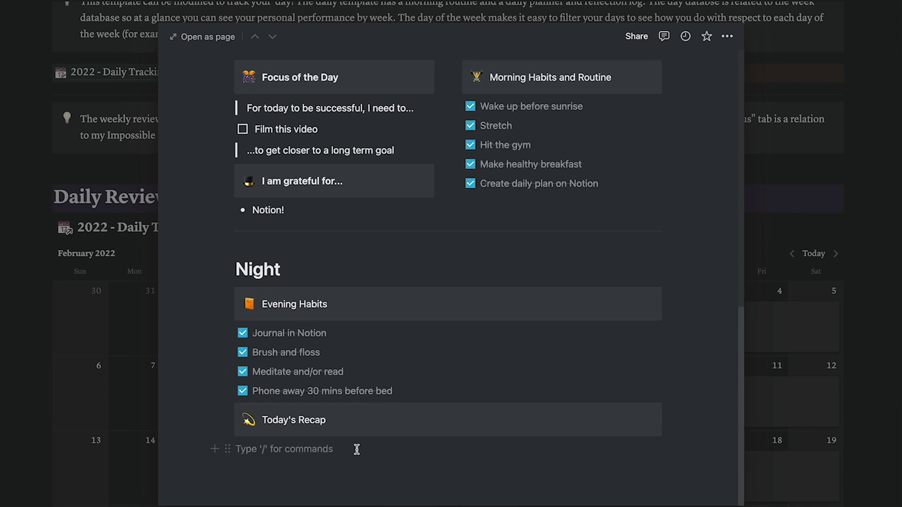
type("-")
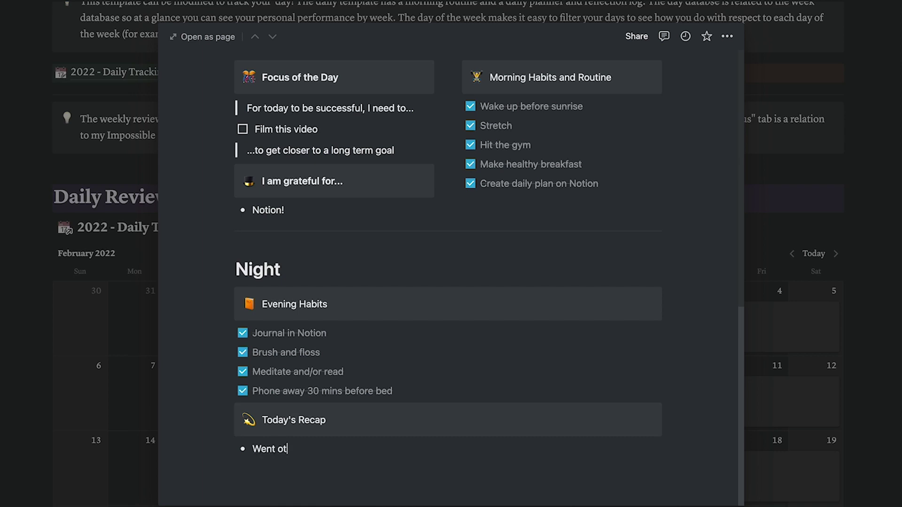
key("Return")
type("Had fun with famil")
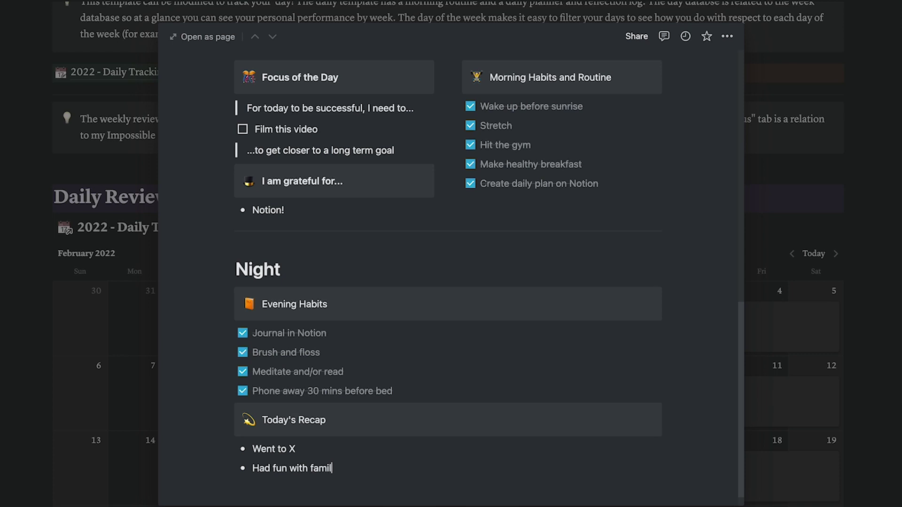
type("y")
key("Return")
type("Today was")
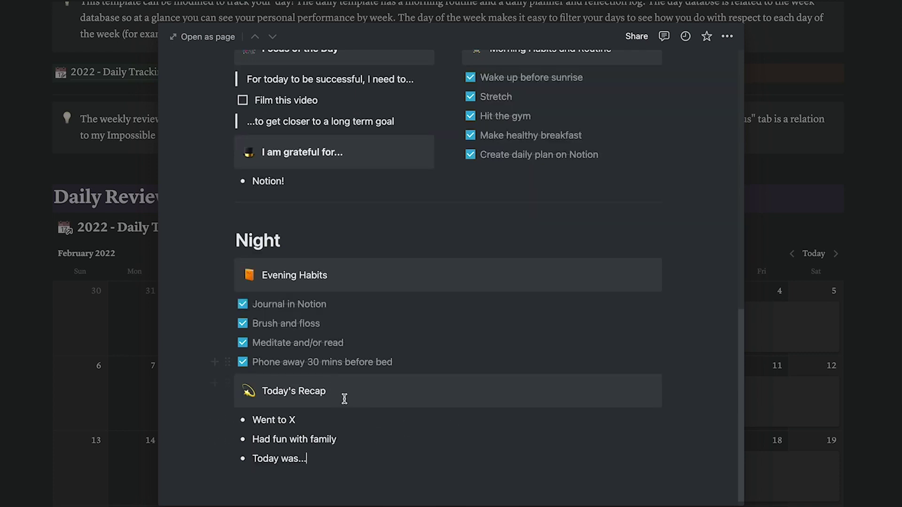
Set the entry's Evening Habits property to "Got em all!".
scroll(339, 424, "up", 10)
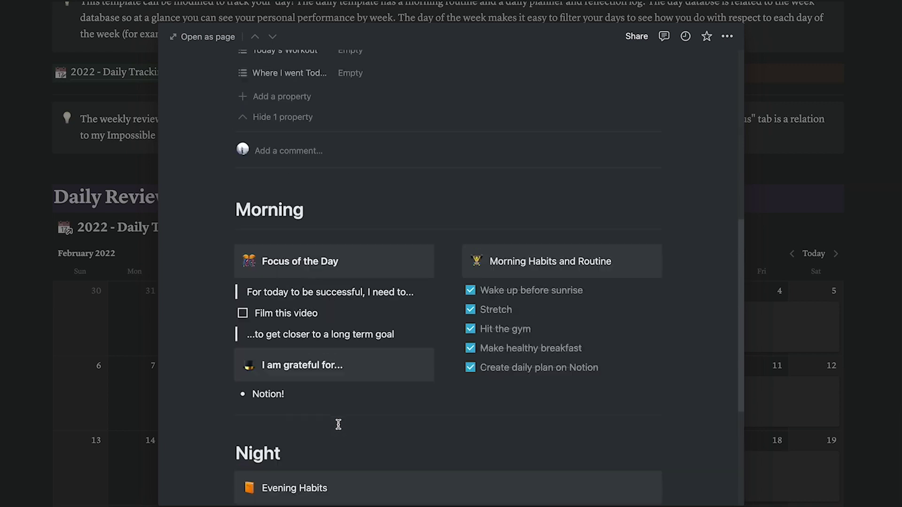
left_click(357, 203)
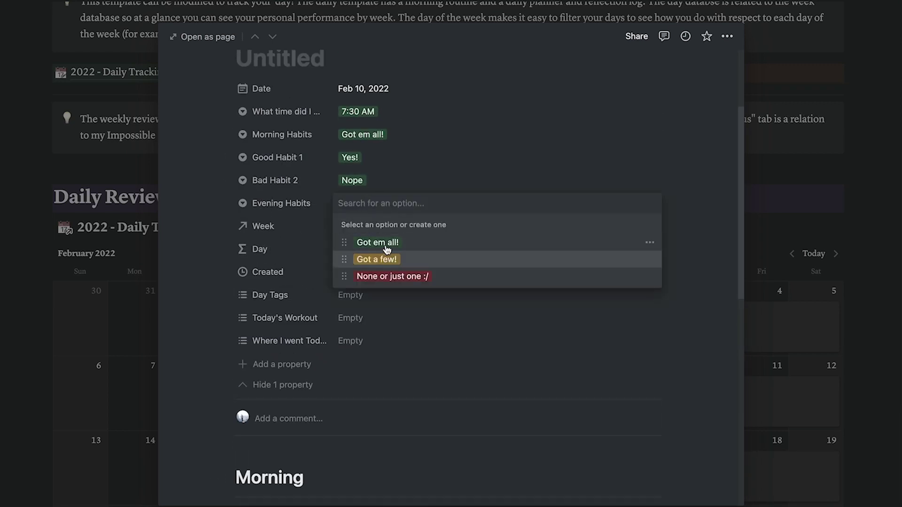
left_click(364, 240)
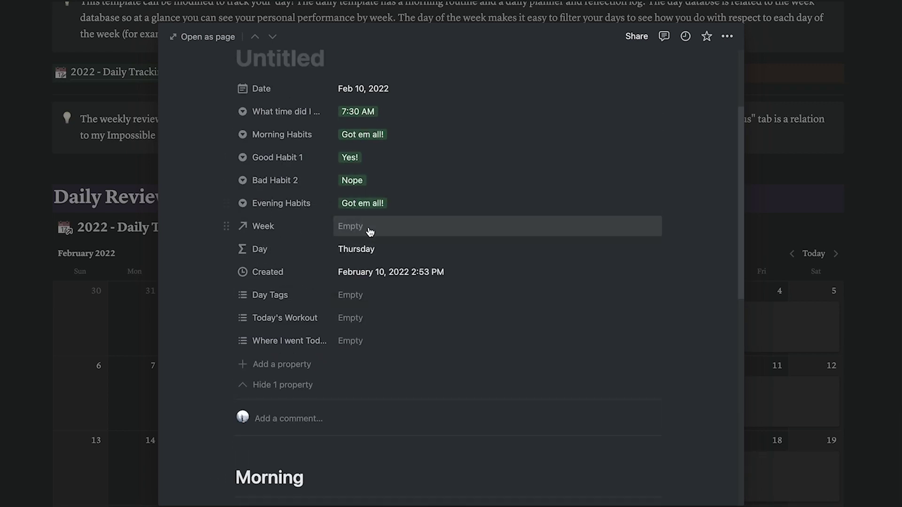
Check the weeks' date ranges in the Week relation and link the entry to Week 07 - 2022.
left_click(367, 226)
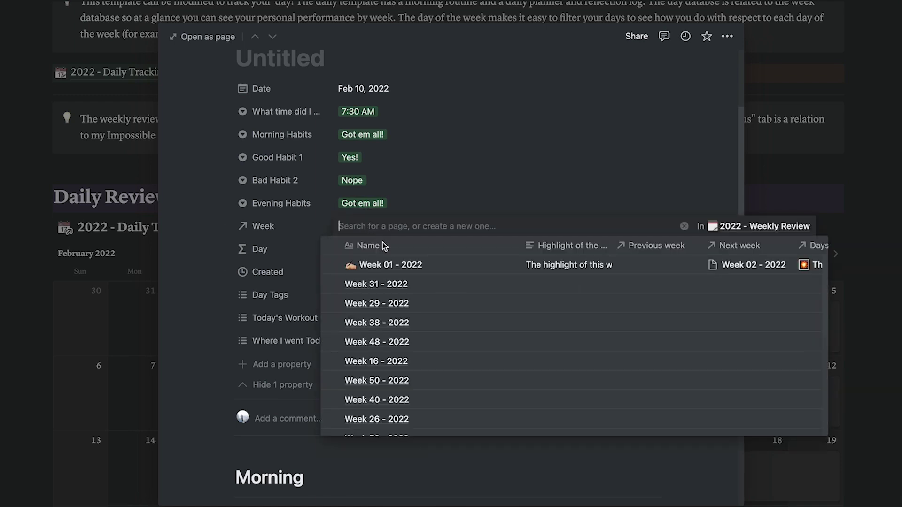
type("04")
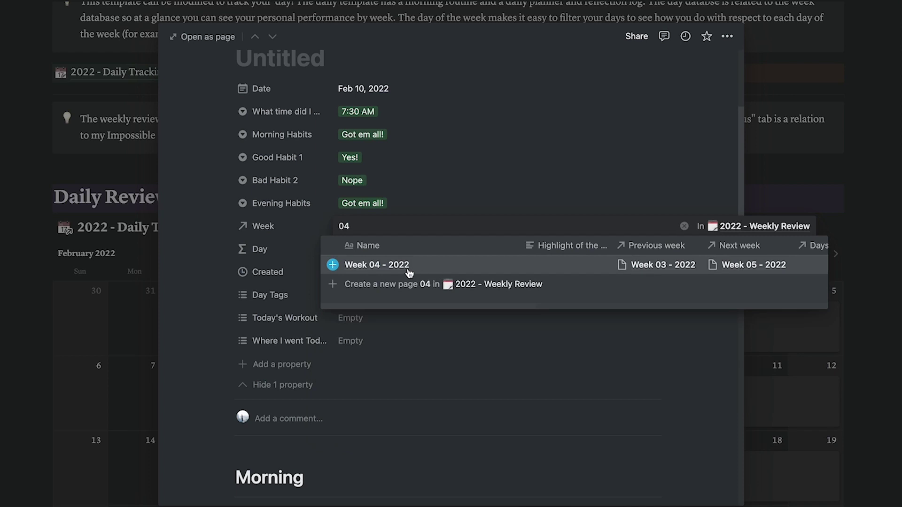
scroll(446, 268, "right", 10)
scroll(658, 272, "right", 4)
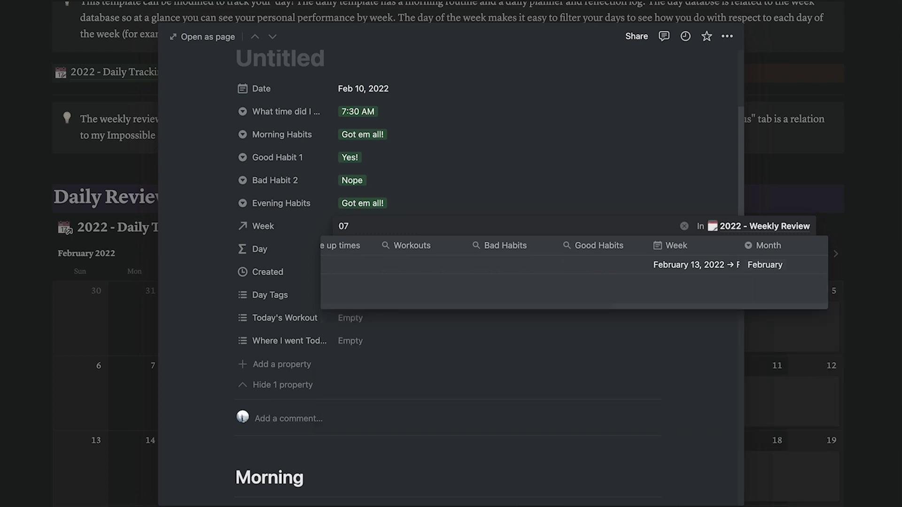
mouse_move(427, 261)
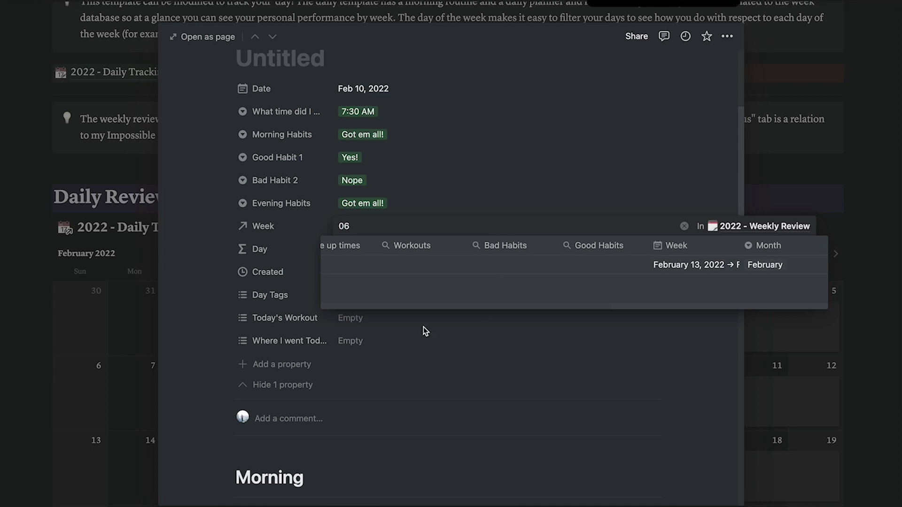
left_click(351, 266)
left_click(424, 340)
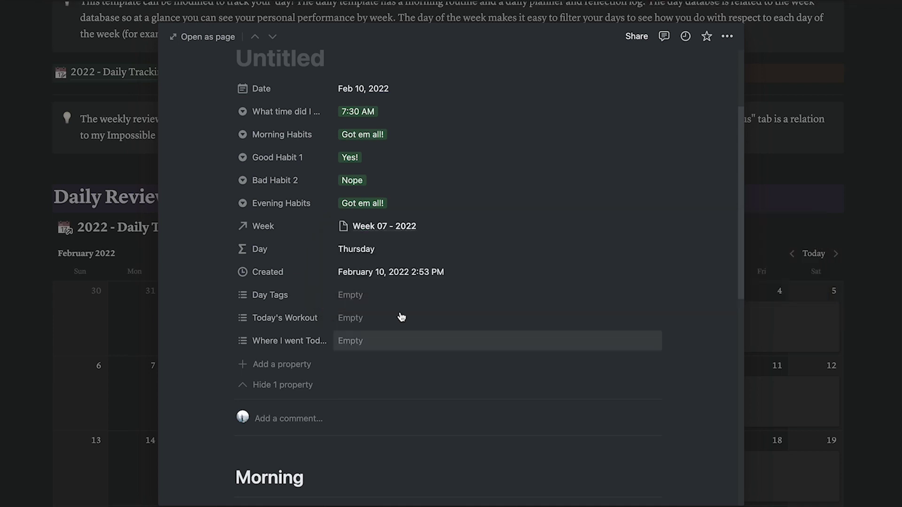
Set the entry's Day Tags to "Productive Day" and Today's Workout to "Weight Lifting".
left_click(376, 296)
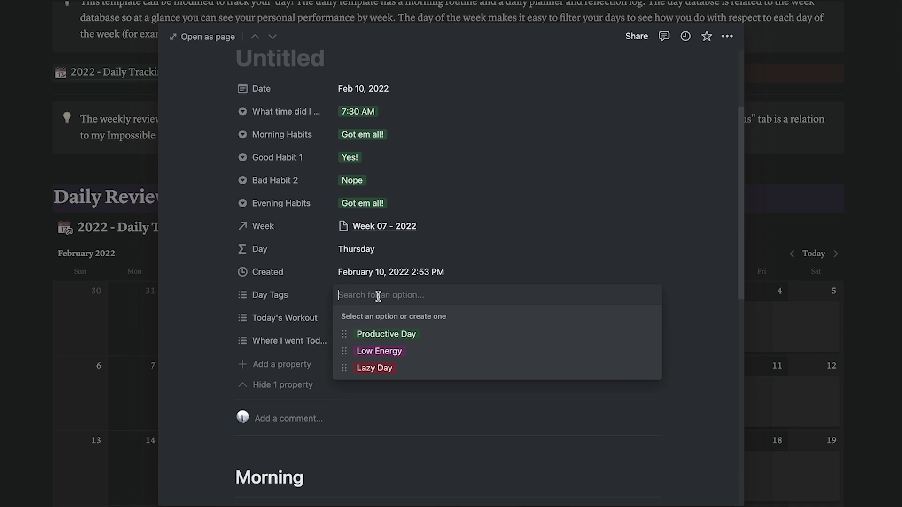
left_click(404, 339)
left_click(304, 331)
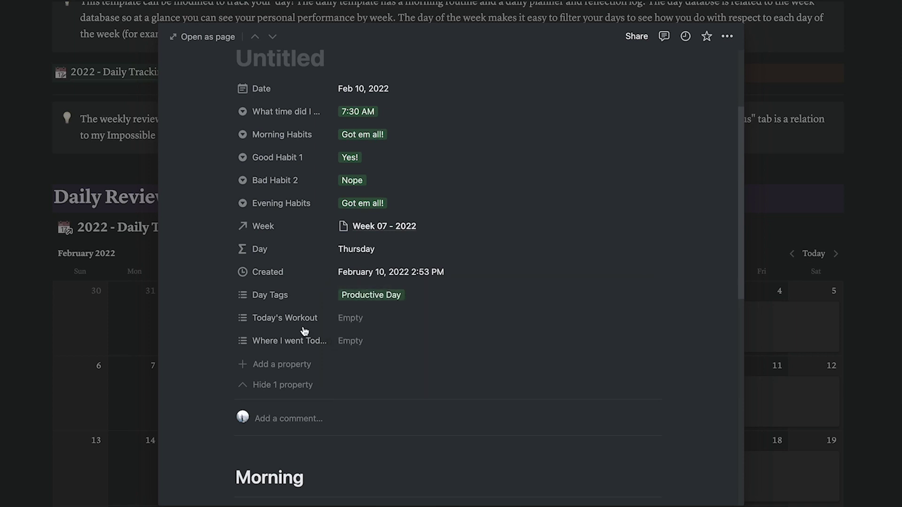
left_click(353, 318)
left_click(400, 358)
left_click(297, 348)
Add both "Home" and "Work" to the entry's property for where the day was spent.
left_click(382, 341)
left_click(399, 382)
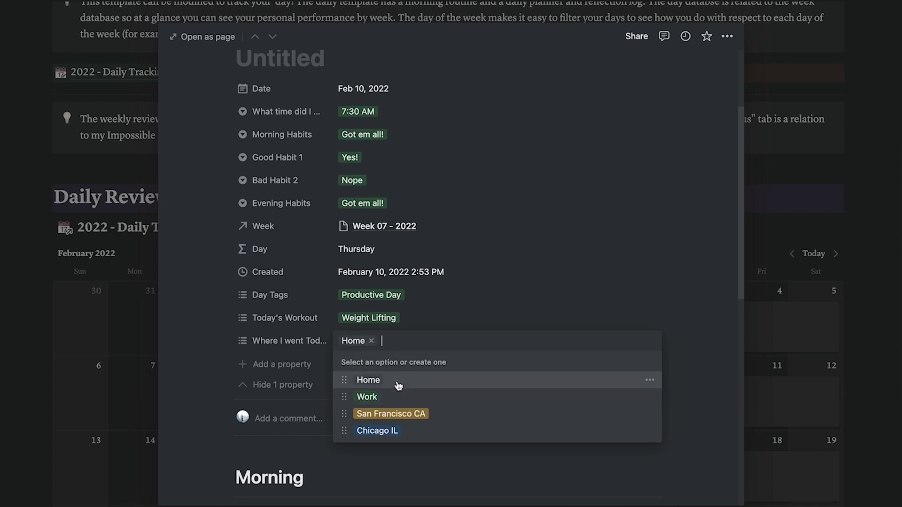
left_click(501, 283)
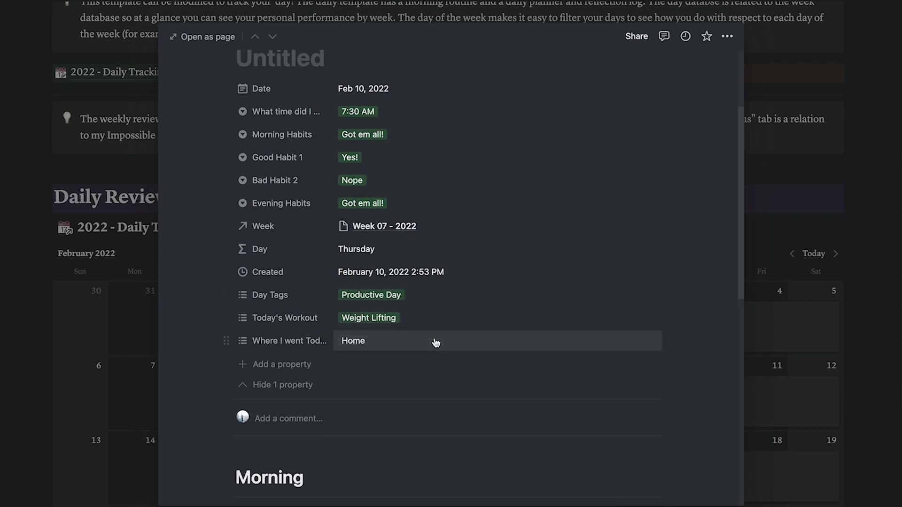
left_click(436, 342)
left_click(375, 397)
left_click(502, 269)
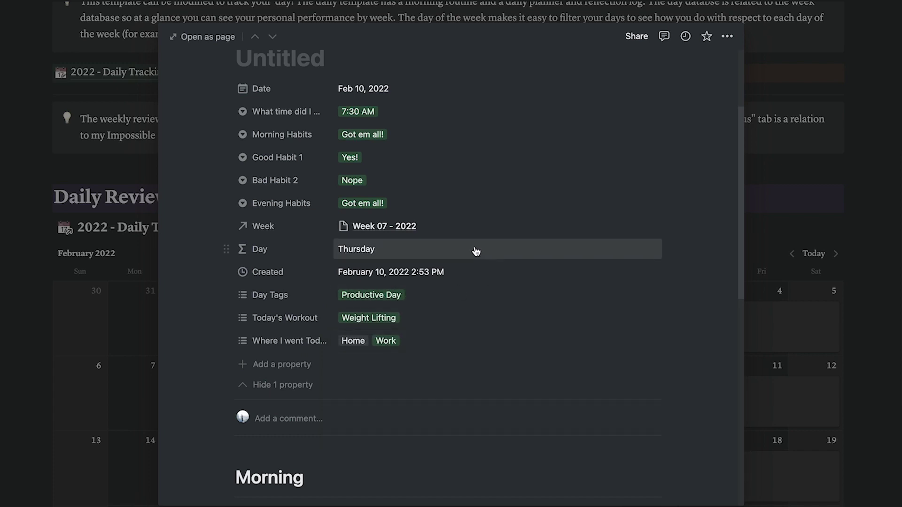
Title the February 10 entry "Productive day!" and close it.
scroll(476, 251, "up", 3)
left_click(347, 114)
type("Pr")
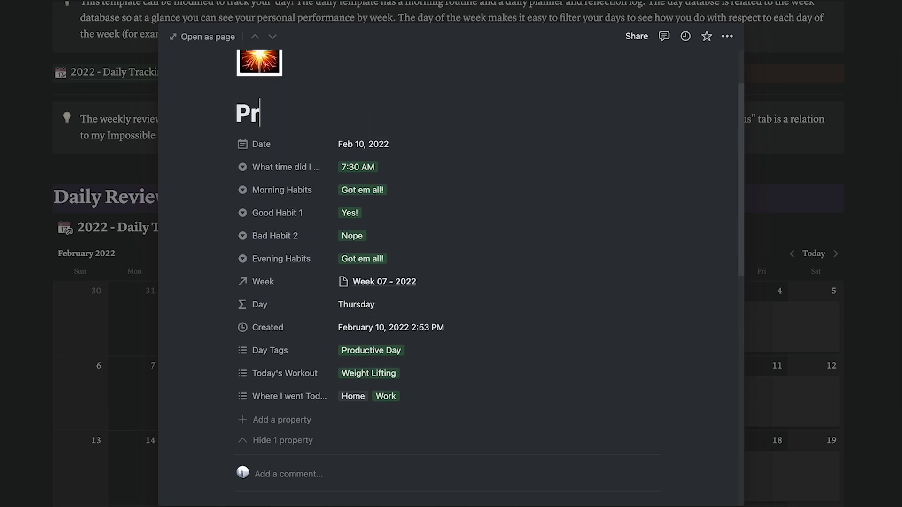
type("oductive day1")
key("BackSpace")
type("!")
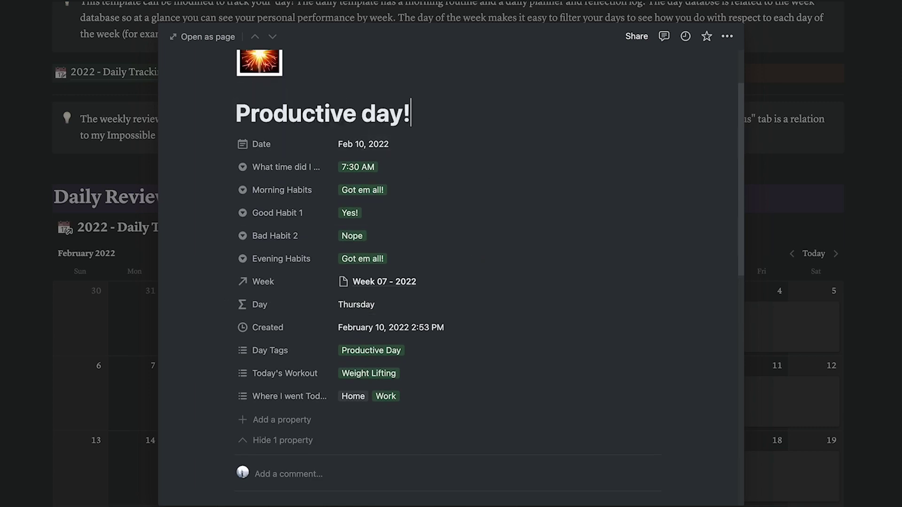
left_click(783, 151)
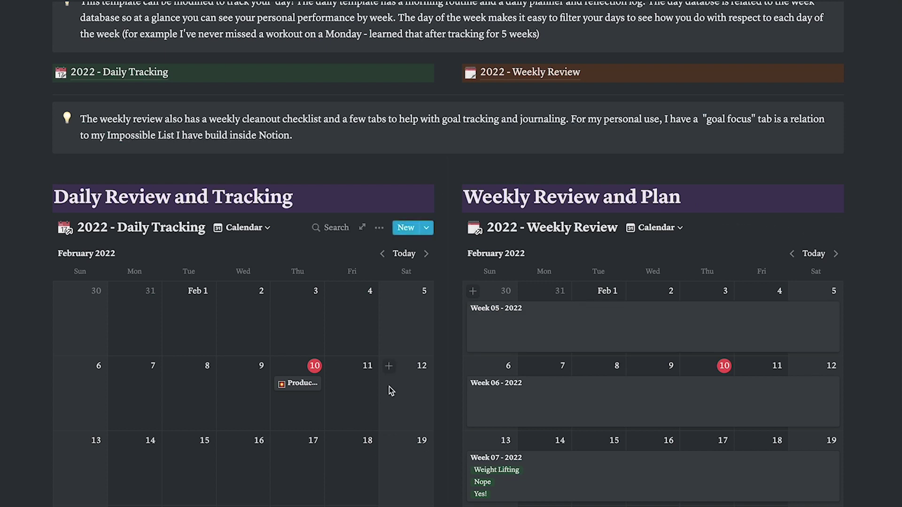
Look over the daily and weekly calendars and add a new Daily Tracking entry on February 6.
scroll(330, 417, "down", 5)
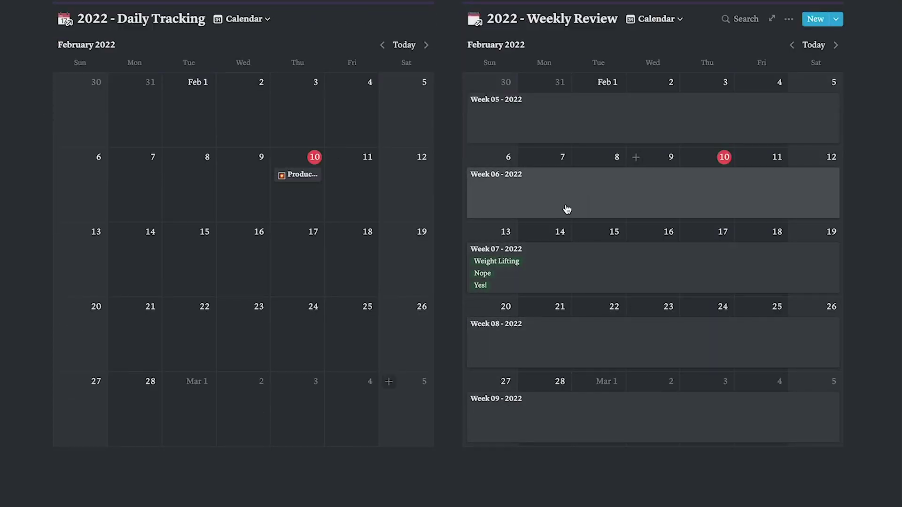
scroll(408, 286, "up", 1)
scroll(407, 286, "up", 1)
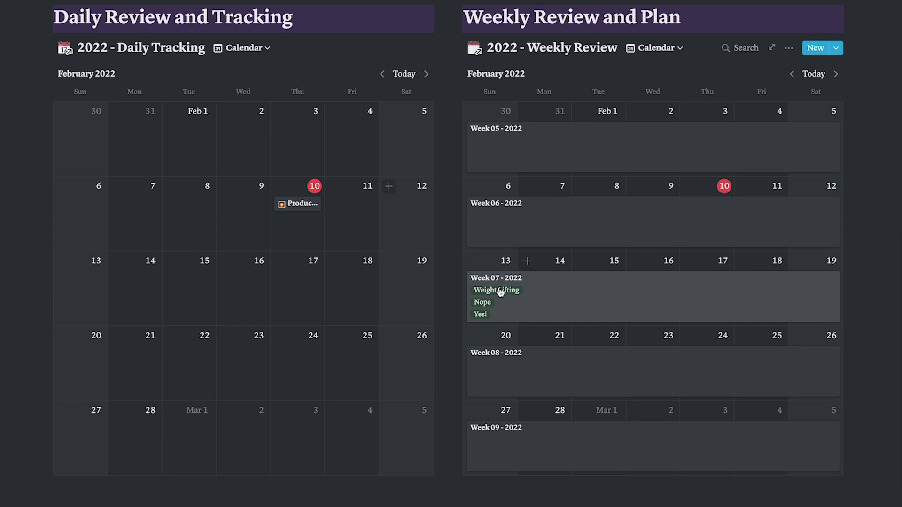
left_click(63, 186)
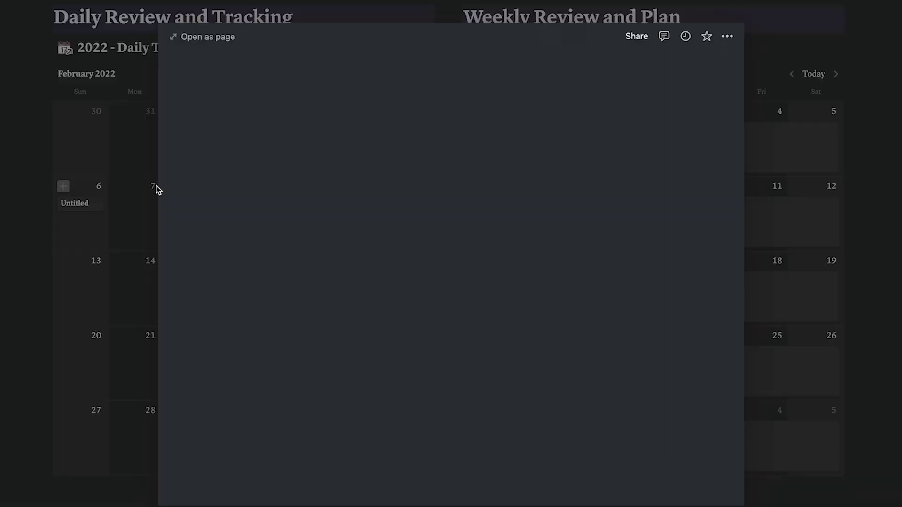
Set Morning Habits and Evening Habits to "Got em all!", Good Habit 1 to "Yes!" and Bad Habit 2 to "Nope" in the February 6 entry.
left_click(350, 180)
left_click(369, 218)
left_click(358, 210)
left_click(368, 241)
left_click(361, 227)
left_click(367, 280)
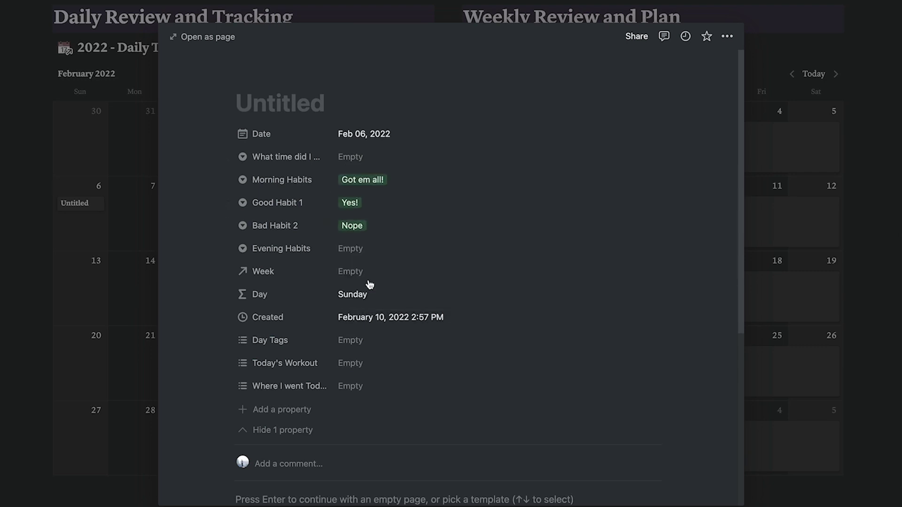
left_click(362, 248)
left_click(371, 288)
Link the February 6 entry to Week 06 - 2022 and close the entry.
left_click(371, 272)
left_click(258, 285)
left_click(347, 271)
type("06")
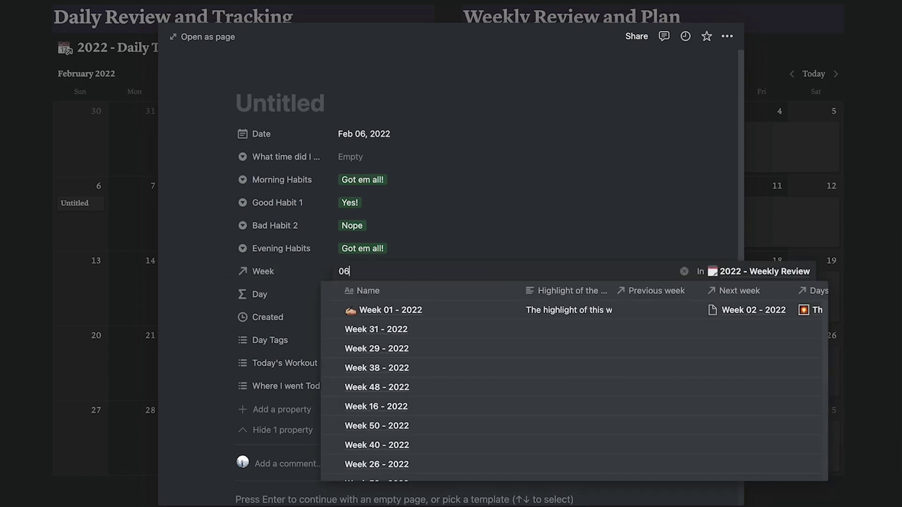
left_click(405, 308)
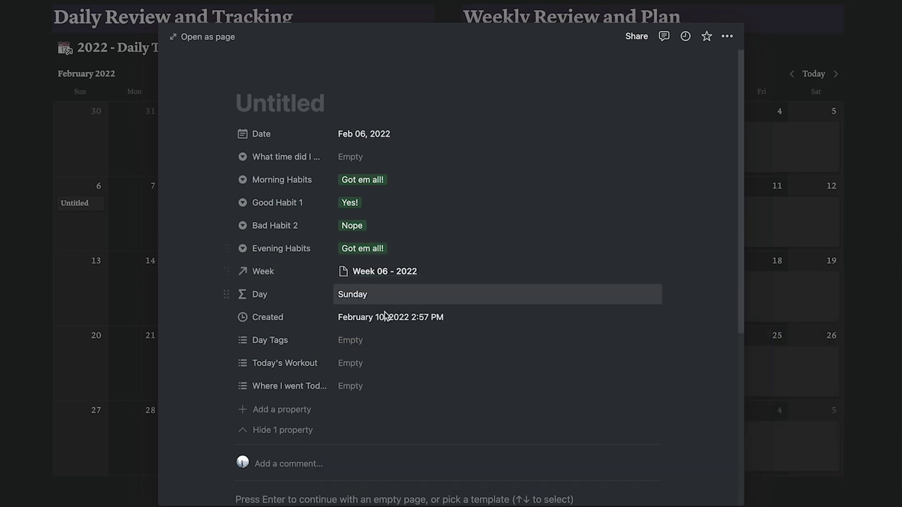
left_click(778, 251)
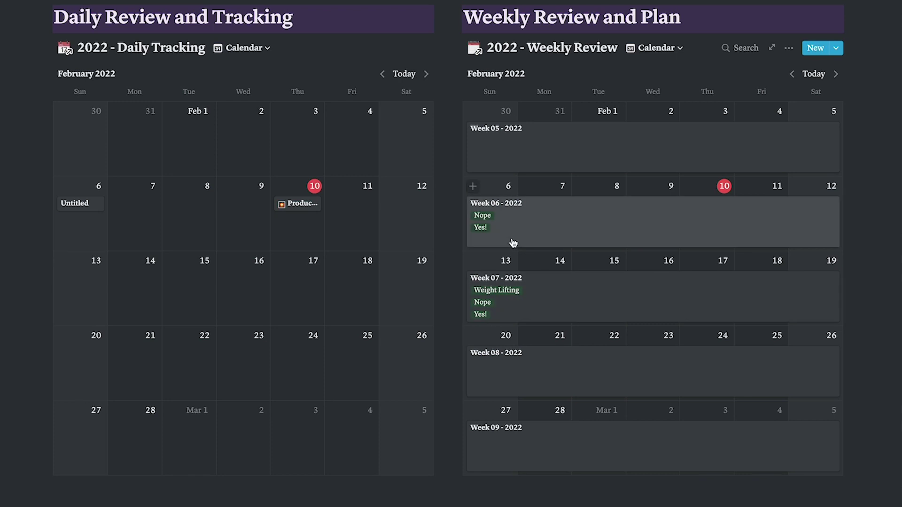
Change the February 6 entry's Week relation to Week 07 - 2022, check it and close the entry.
left_click(92, 202)
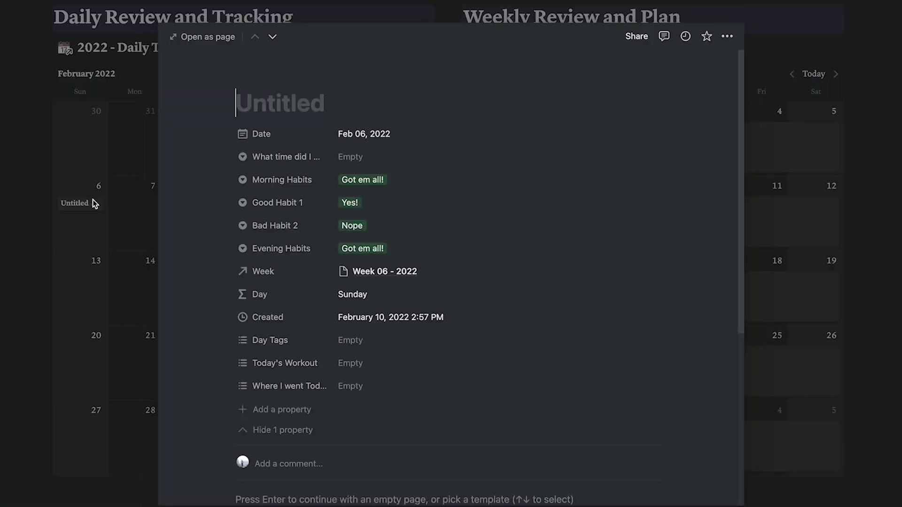
left_click(397, 268)
left_click(348, 309)
type("WEEK 7")
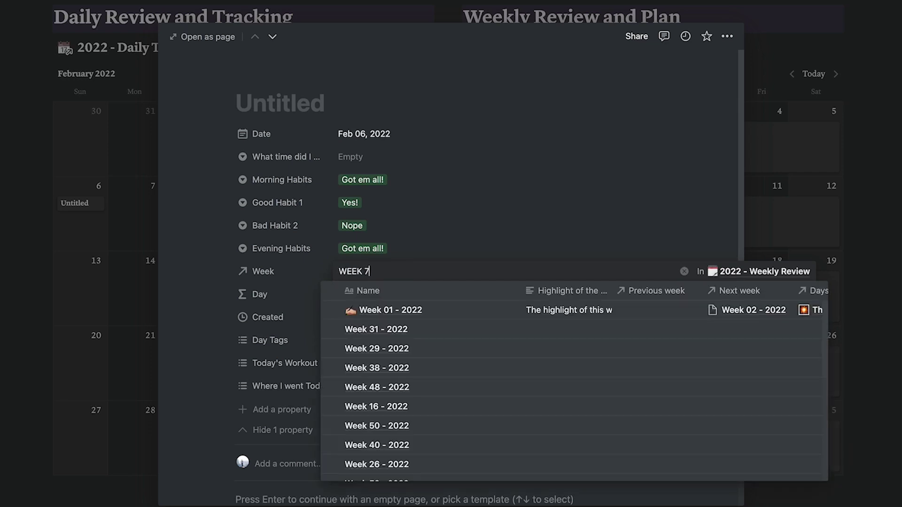
type("7")
key("Return")
key("Escape")
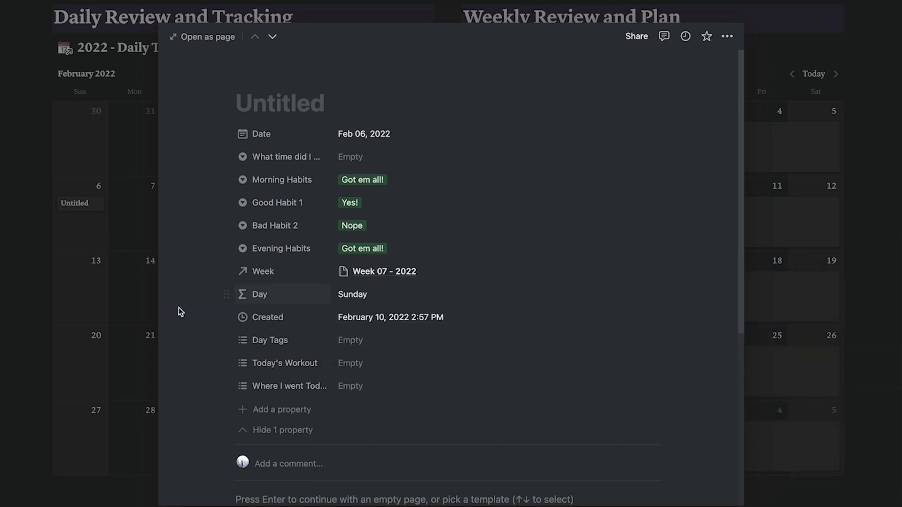
left_click(90, 295)
left_click(94, 204)
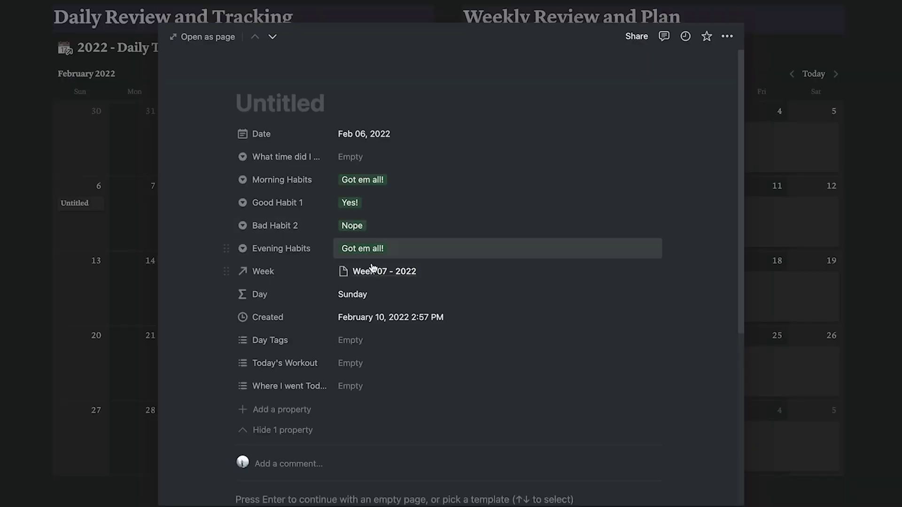
left_click(743, 195)
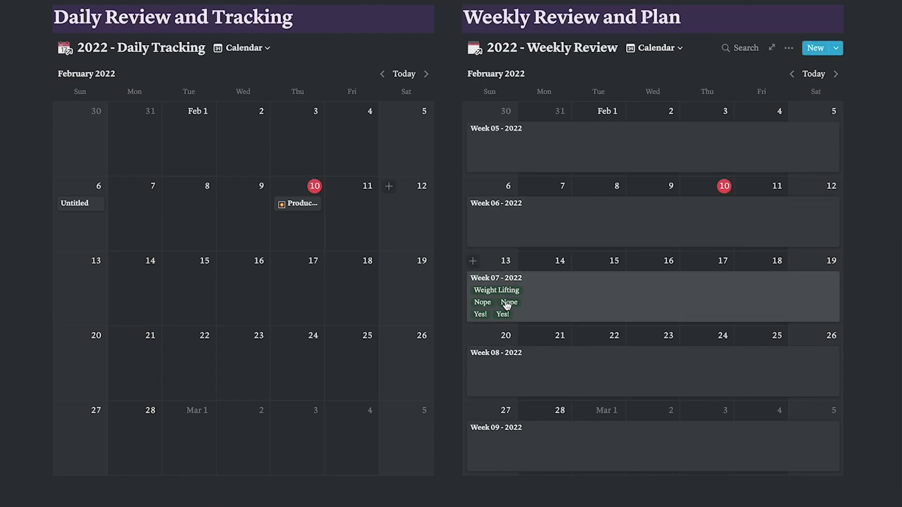
Add a Daily Tracking entry on February 7 and link it to Week 07 - 2022.
left_click(117, 186)
left_click(382, 273)
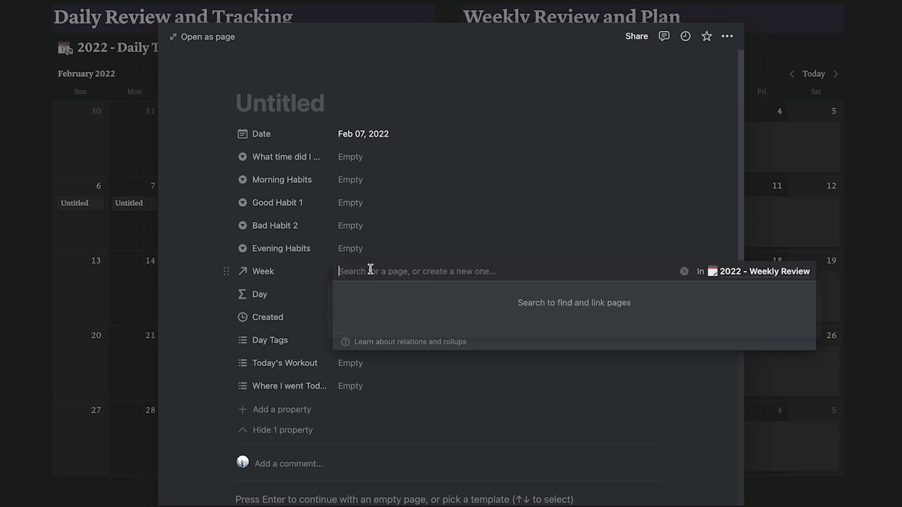
type("07")
left_click(385, 310)
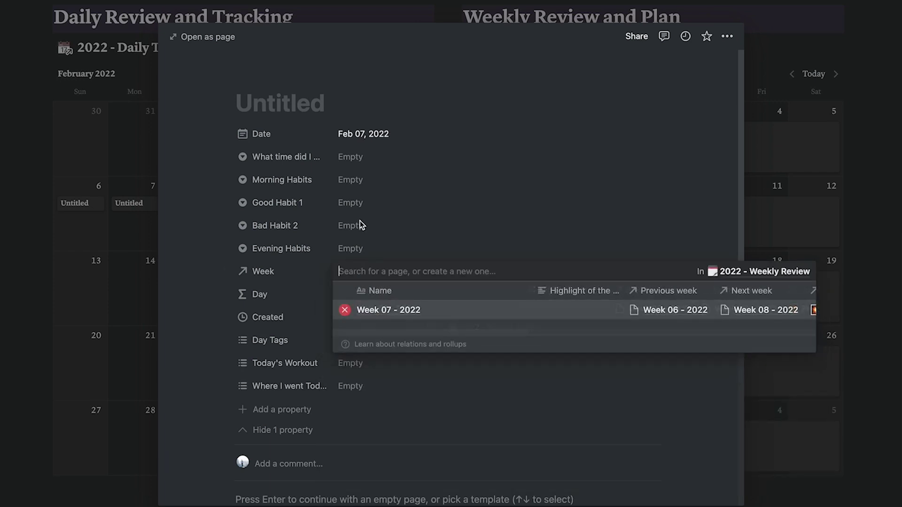
left_click(360, 221)
Set Good Habit 1 to "No :(", Bad Habit 2 to "Kinda" and the wake-up time to 9:00 AM in the February 7 entry.
left_click(362, 202)
left_click(384, 275)
left_click(371, 226)
left_click(409, 298)
left_click(371, 157)
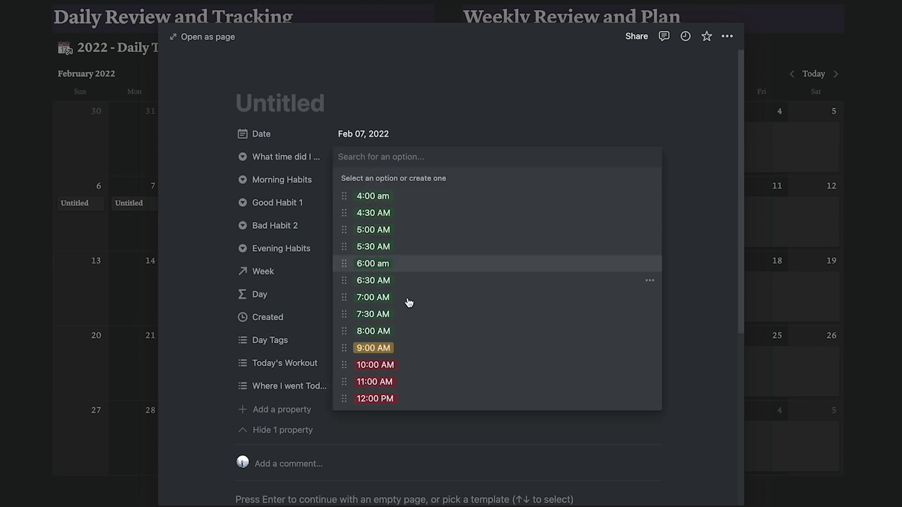
left_click(374, 348)
Set Morning Habits to "Got a few!" and Evening Habits to "None or just one :/", and close the February 7 entry.
left_click(374, 180)
left_click(377, 219)
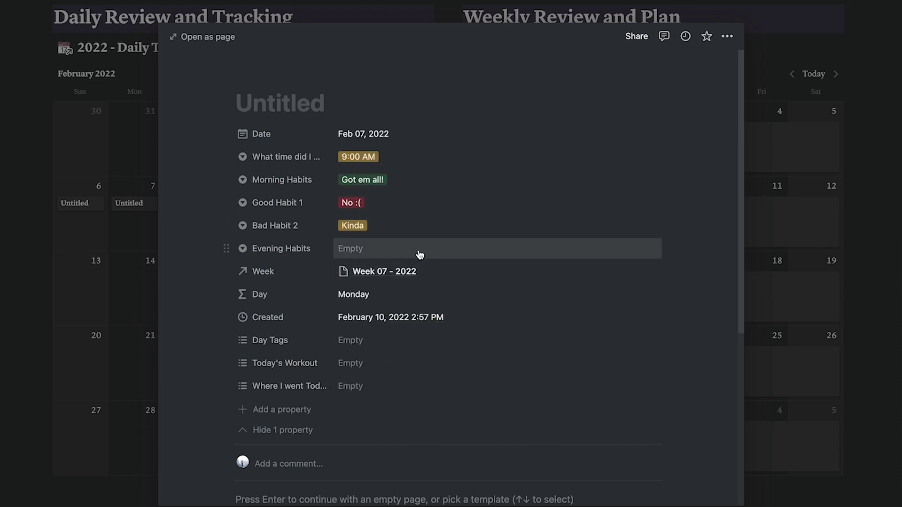
left_click(386, 184)
left_click(393, 234)
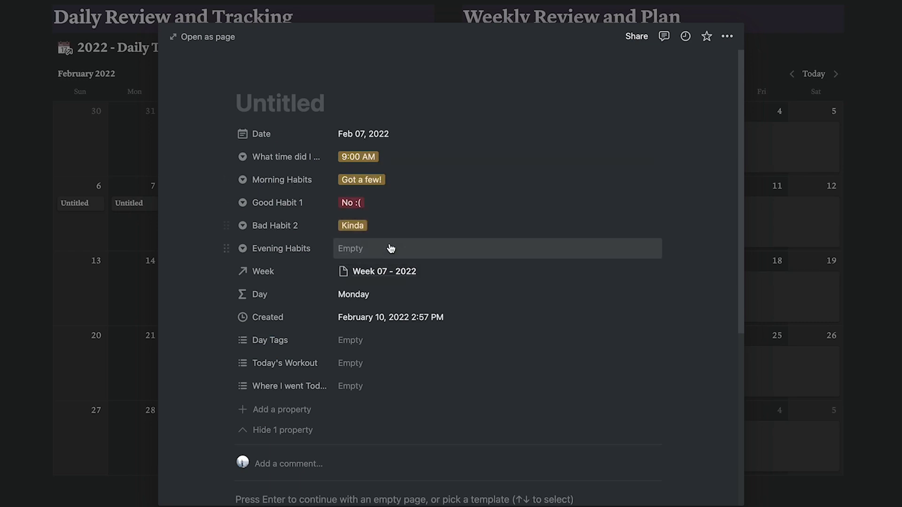
left_click(391, 248)
left_click(405, 318)
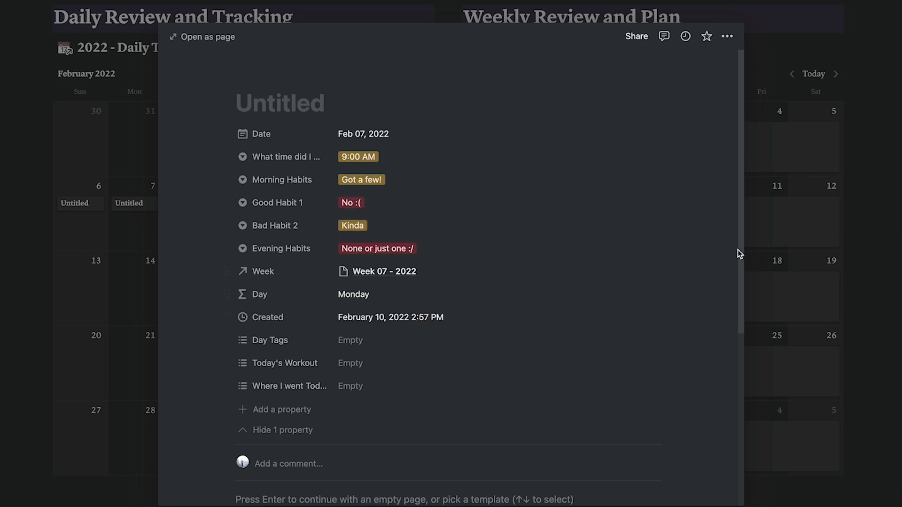
left_click(778, 255)
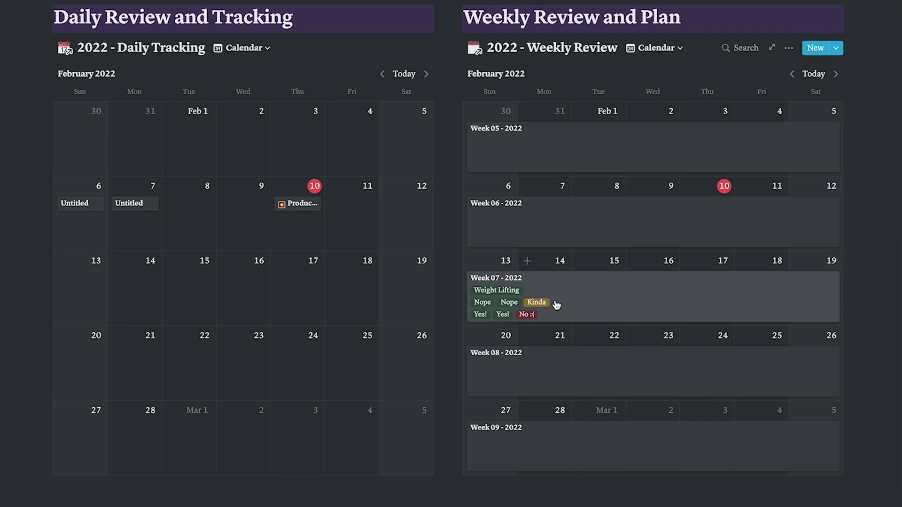
Open the Week 08 - 2022 page from the weekly calendar and apply the Untitled template with the writing-hand icon.
left_click(502, 368)
scroll(380, 263, "down", 3)
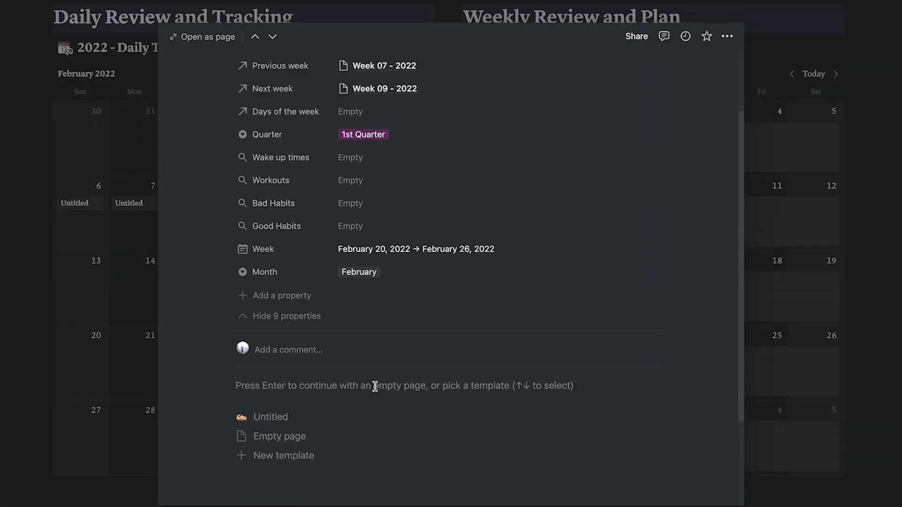
left_click(273, 403)
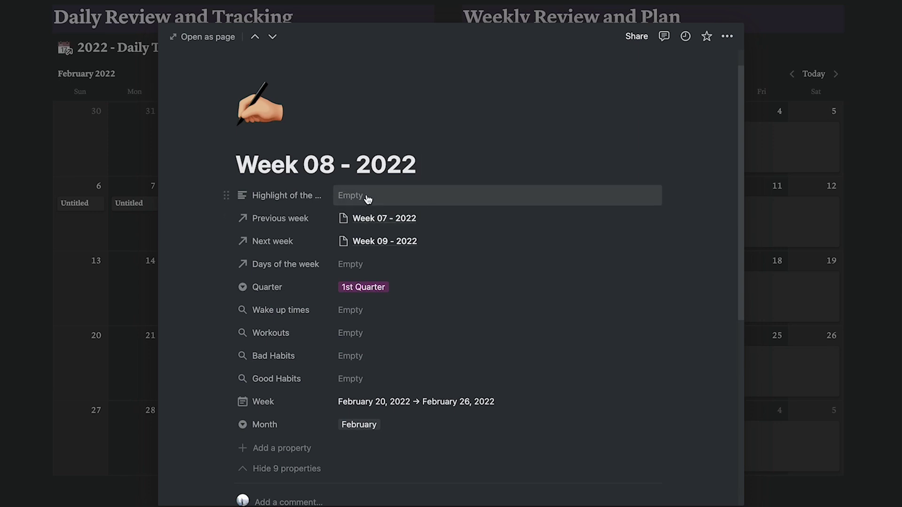
Enter "Get 7/7 good habits!" as the to-do under "What to improve on from last week?".
scroll(450, 306, "down", 3)
left_click(314, 357)
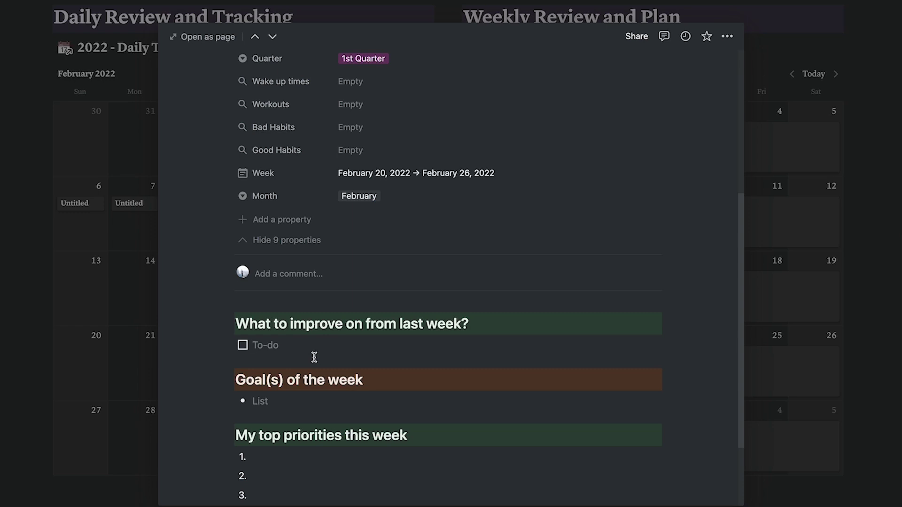
type("Get 7/")
type("67")
key("BackSpace")
key("BackSpace")
key("BackSpace")
type("7 good habits!")
Enter "To film and publish this video" as the bullet under "Goal(s) of the week".
left_click(337, 397)
scroll(337, 397, "down", 3)
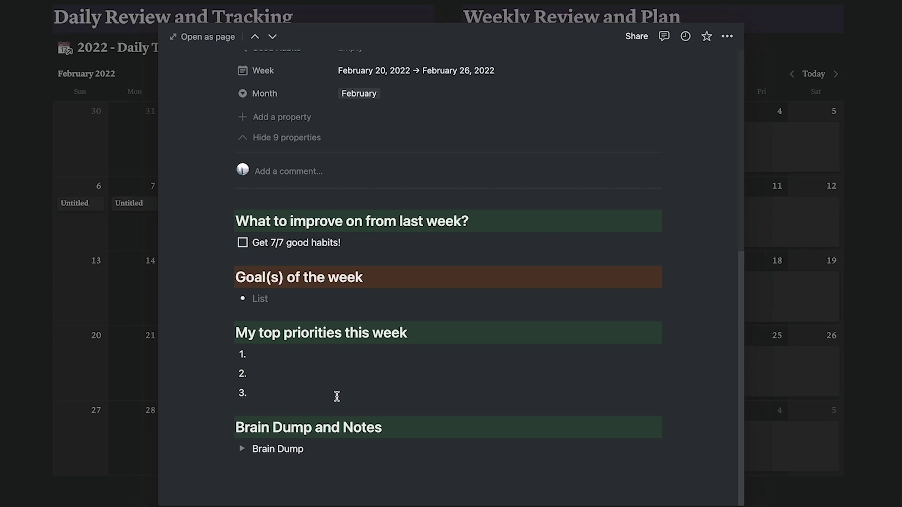
type("To film and publish this video")
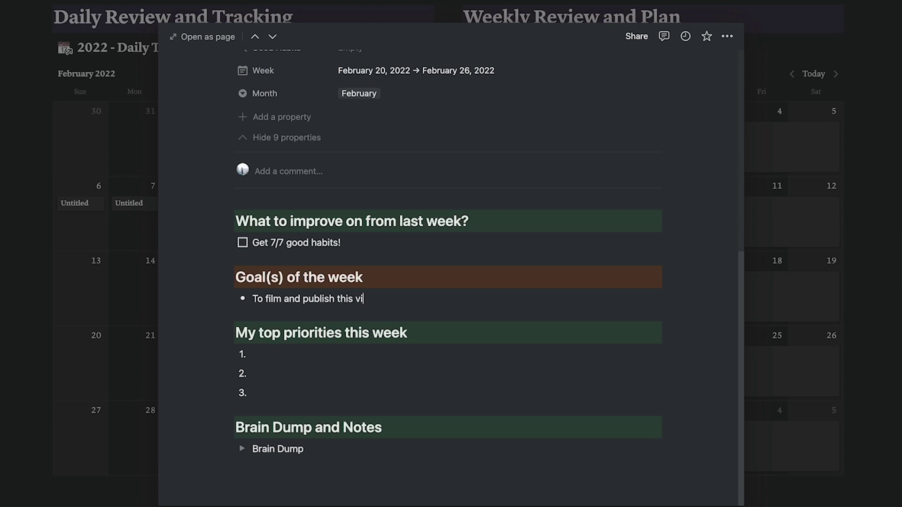
List the week's top priorities: "Stay on track with work", "Make sure I spend time with family" and "Attend all nightly classes".
left_click(286, 343)
left_click(286, 355)
type("Stay on track with work")
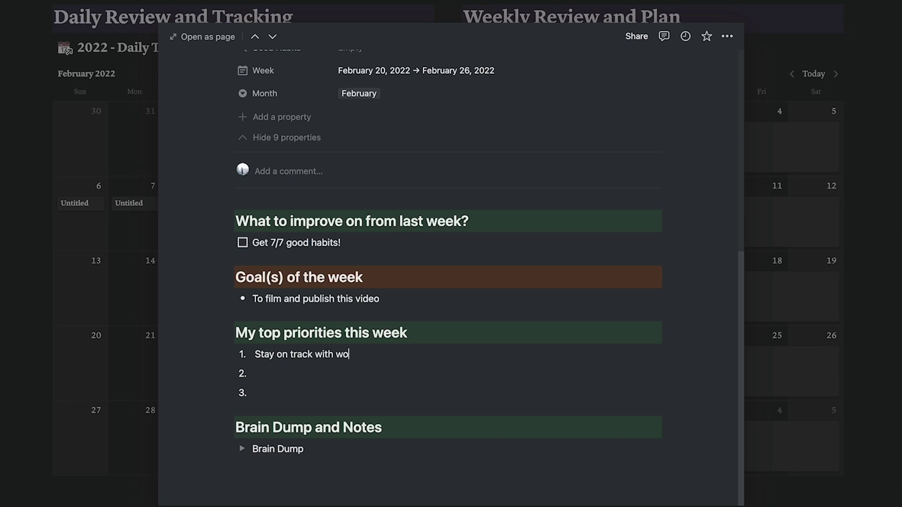
left_click(282, 373)
type("Make sure I spend t")
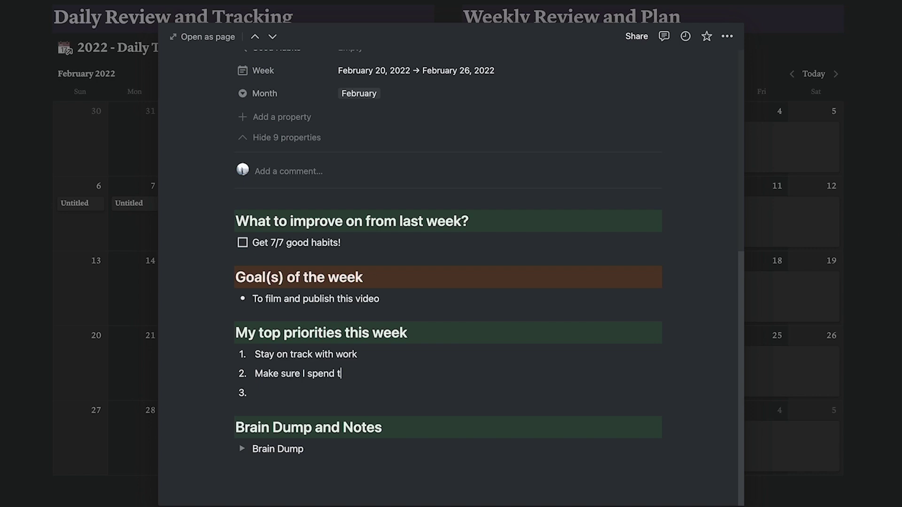
type("ime with family")
left_click(275, 396)
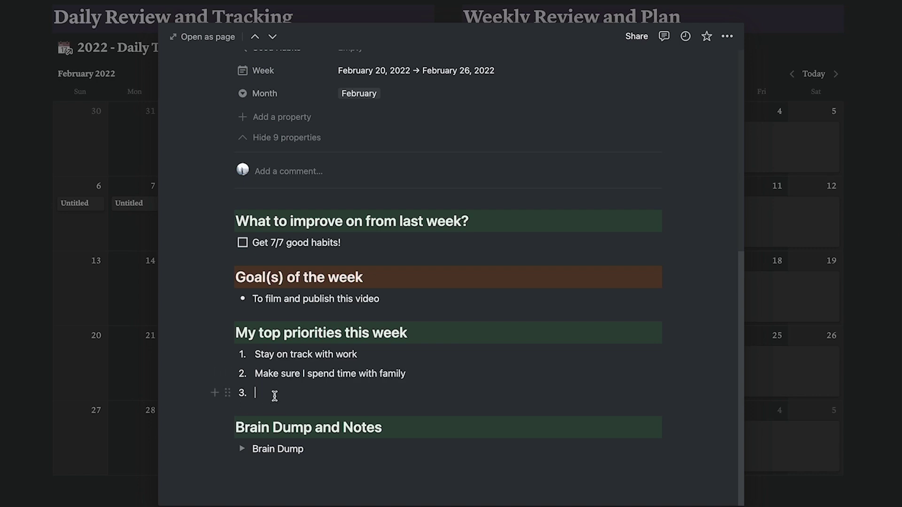
type("Attend all nightly ")
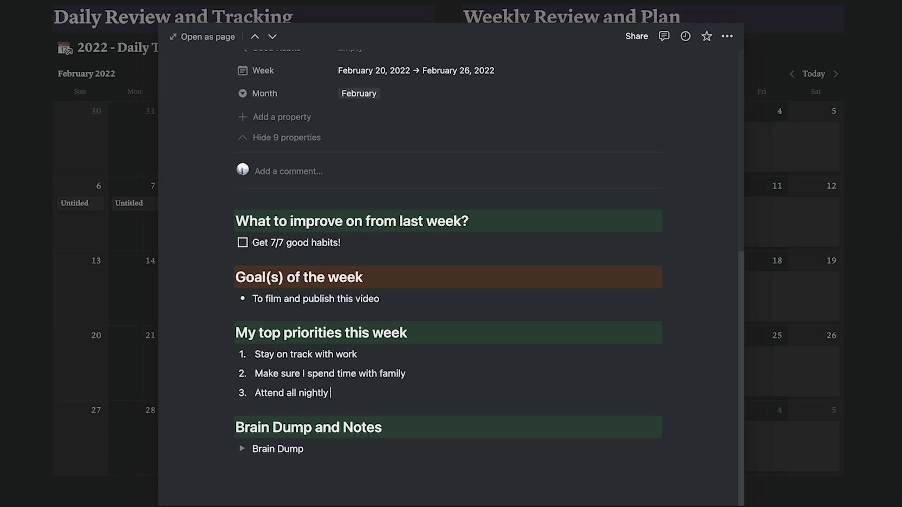
type("classes")
Expand the Brain Dump toggle, start an empty line inside it and close the Week 08 - 2022 page.
left_click(242, 449)
scroll(378, 407, "down", 1)
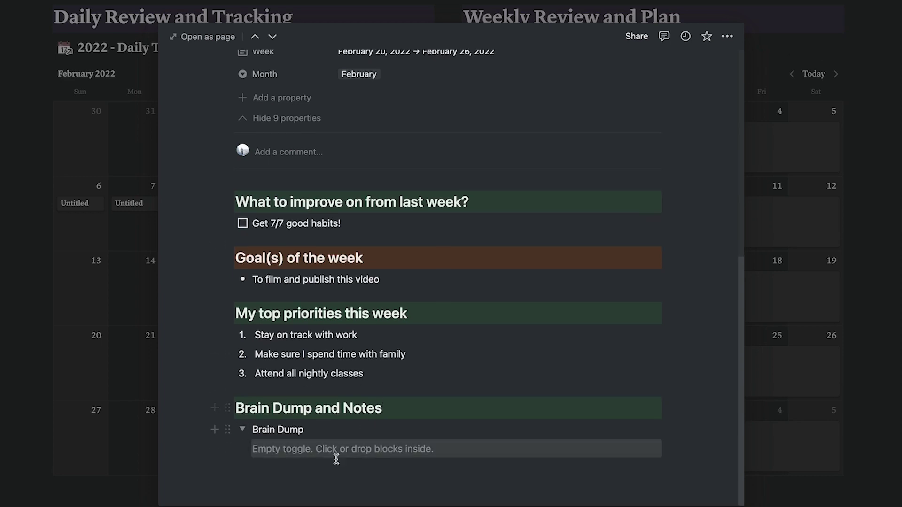
left_click(311, 450)
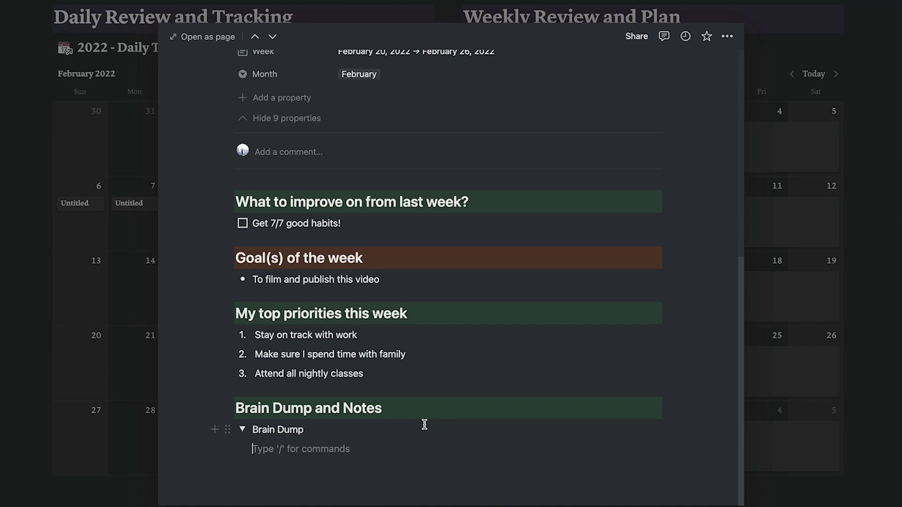
scroll(447, 368, "up", 5)
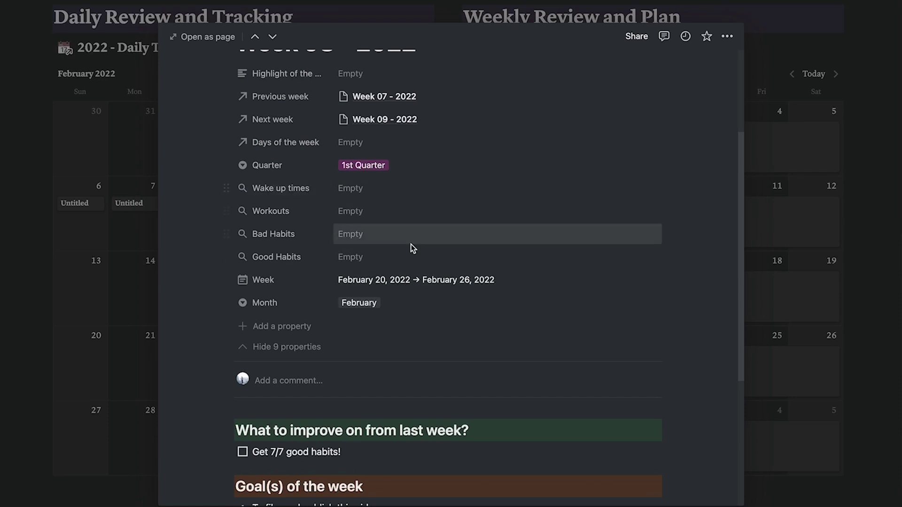
scroll(362, 207, "up", 2)
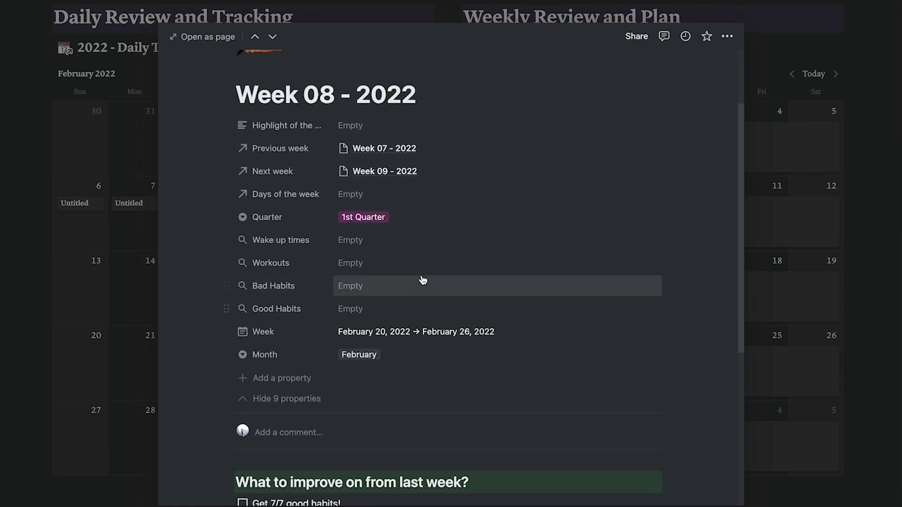
left_click(779, 256)
Open Week 07 - 2022 and set its highlight of the week to "Got to publish my first YouTube video!".
left_click(624, 298)
left_click(381, 127)
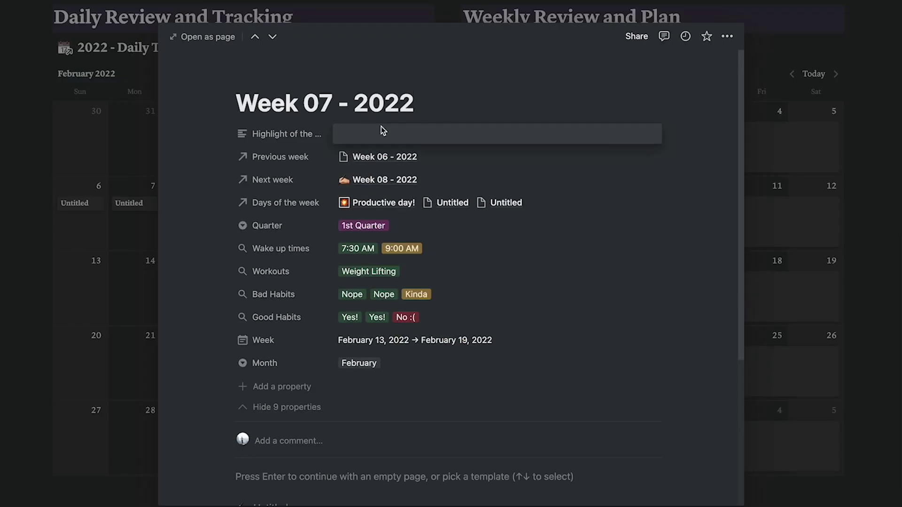
type("Got to publish my first YouT")
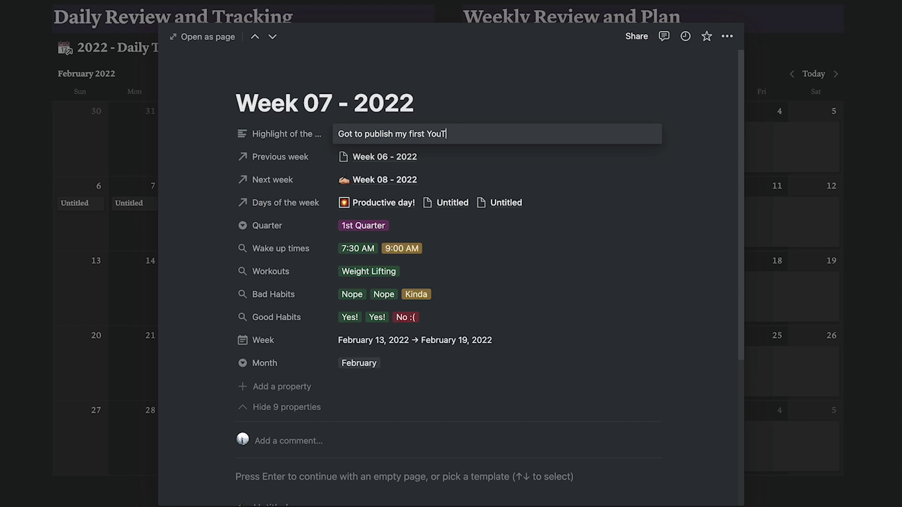
type("ube video!")
key("Return")
Apply the Untitled weekly template to the Week 07 - 2022 page and close it.
scroll(285, 476, "down", 1)
left_click(285, 476)
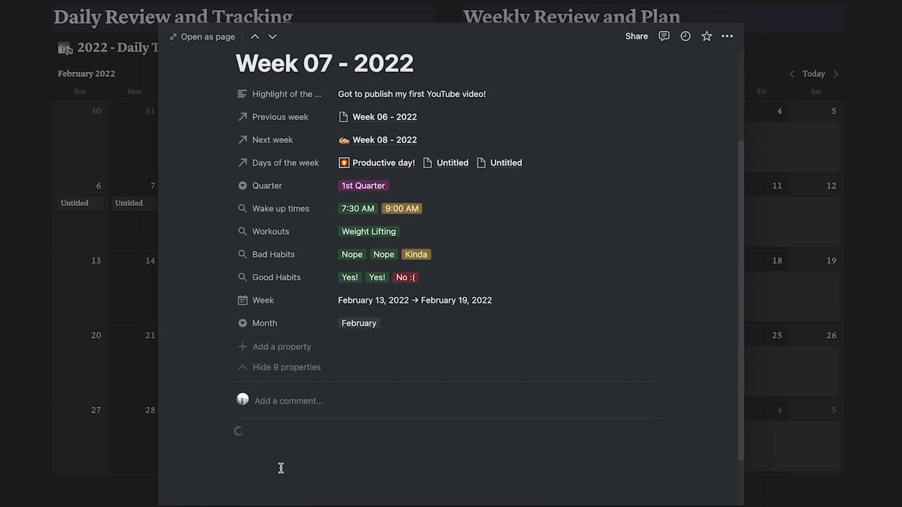
left_click(814, 240)
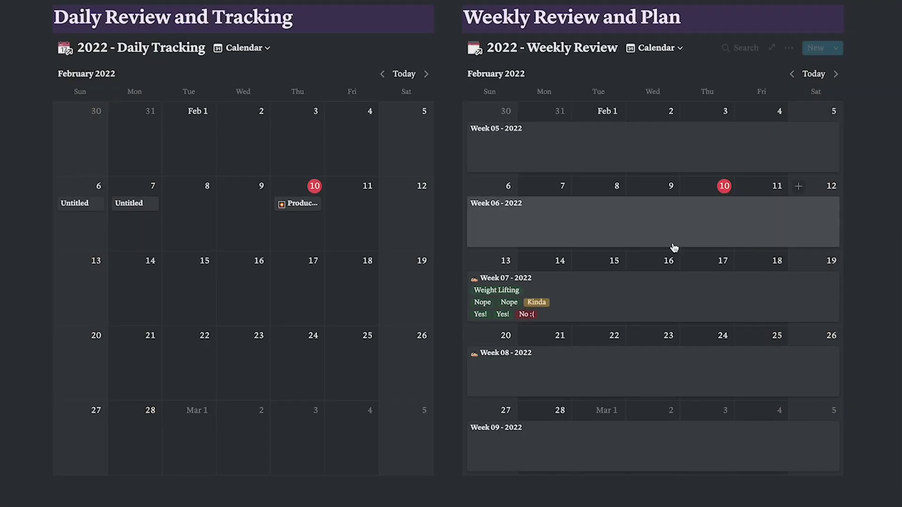
Open the full 2022 - Weekly Review database and look over the weeks in its All Weeks table.
scroll(585, 160, "up", 3)
scroll(591, 131, "up", 4)
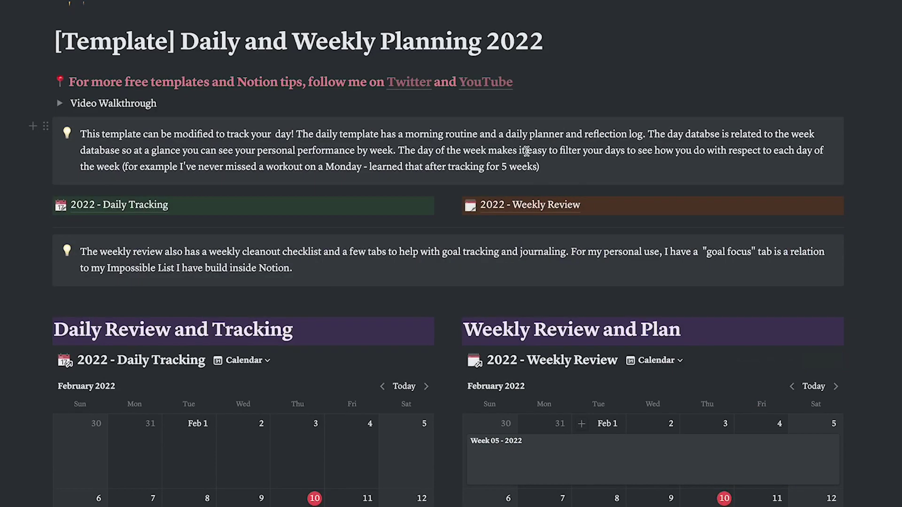
left_click(519, 200)
scroll(356, 375, "down", 10)
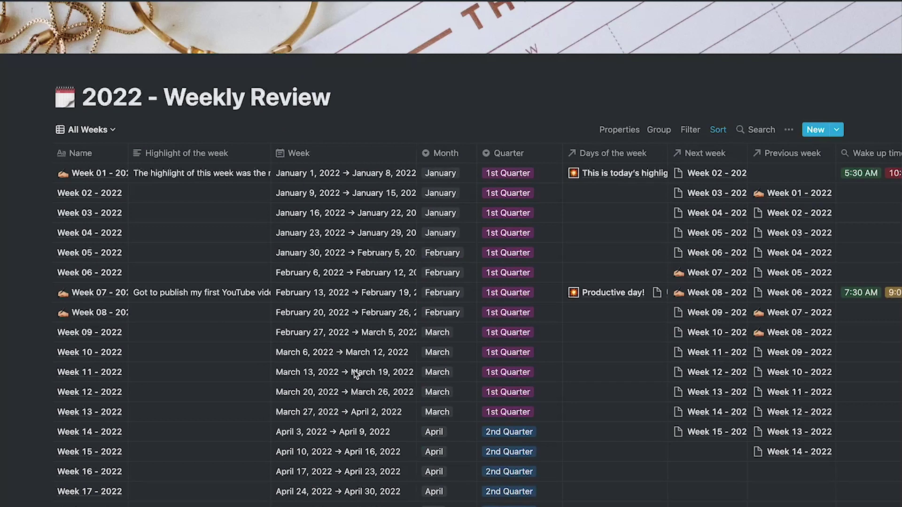
scroll(489, 241, "up", 8)
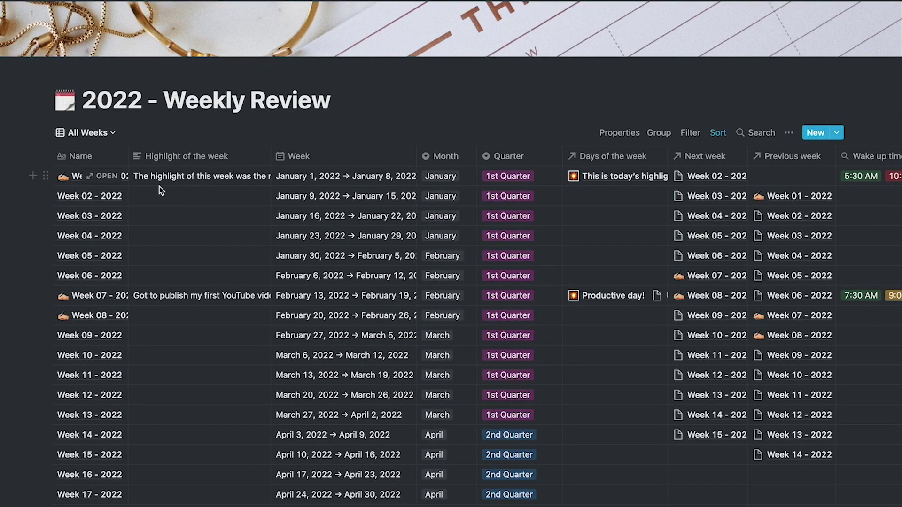
Delete the Week 01 - 2022 through Week 06 - 2022 rows and review the wake-up, workout and habit columns for the remaining weeks.
left_click_drag(14, 185, 115, 276)
key("Delete")
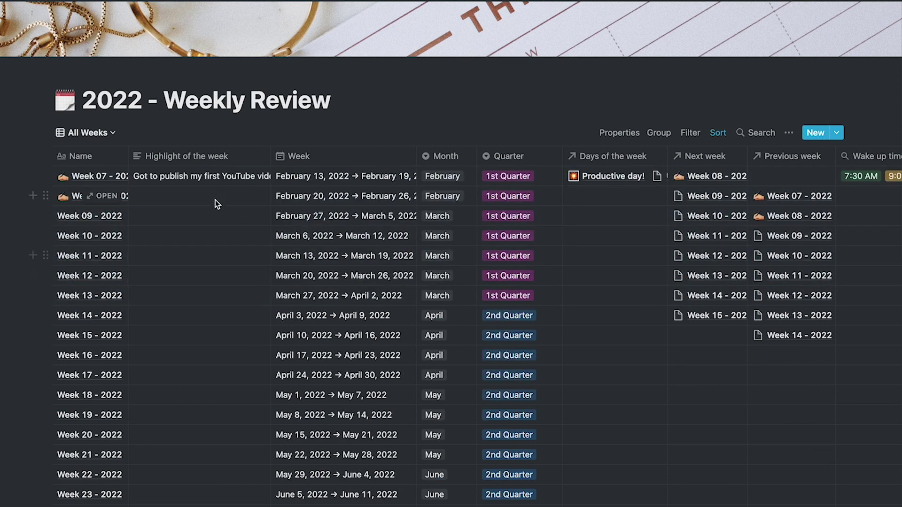
scroll(574, 244, "right", 5)
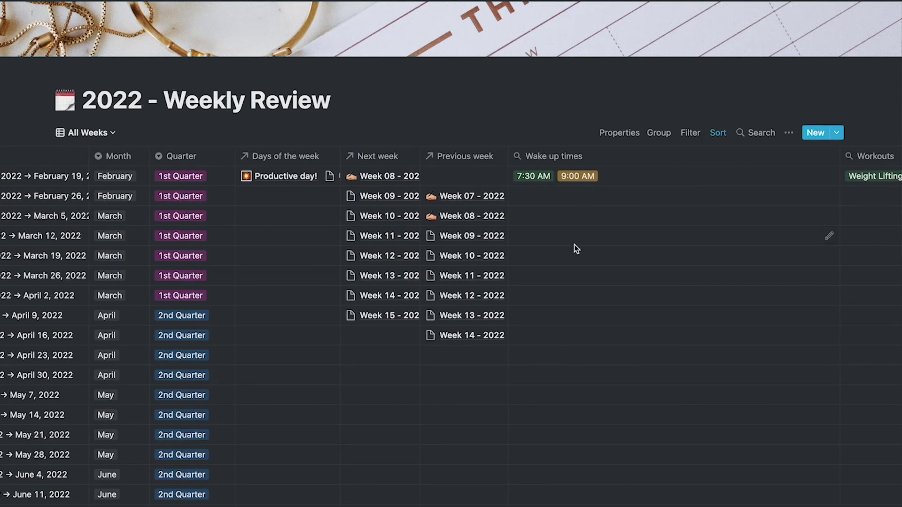
scroll(512, 246, "right", 8)
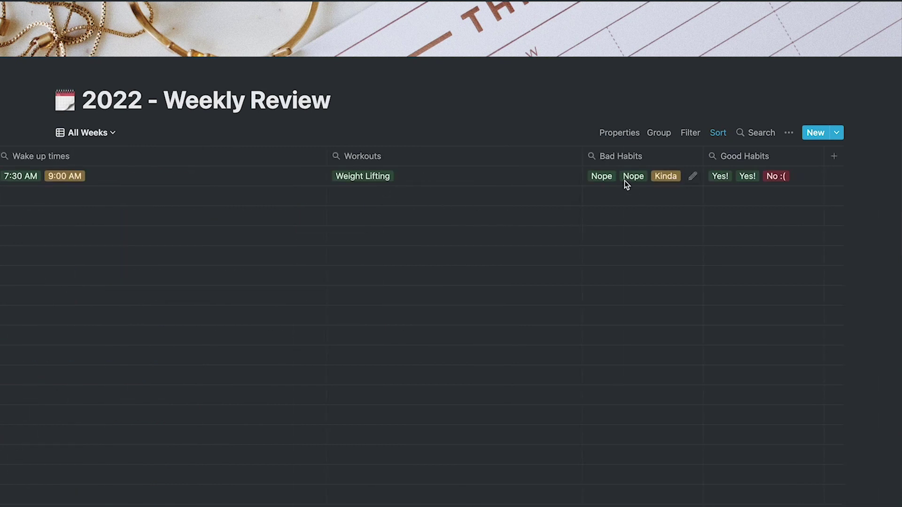
scroll(542, 215, "left", 10)
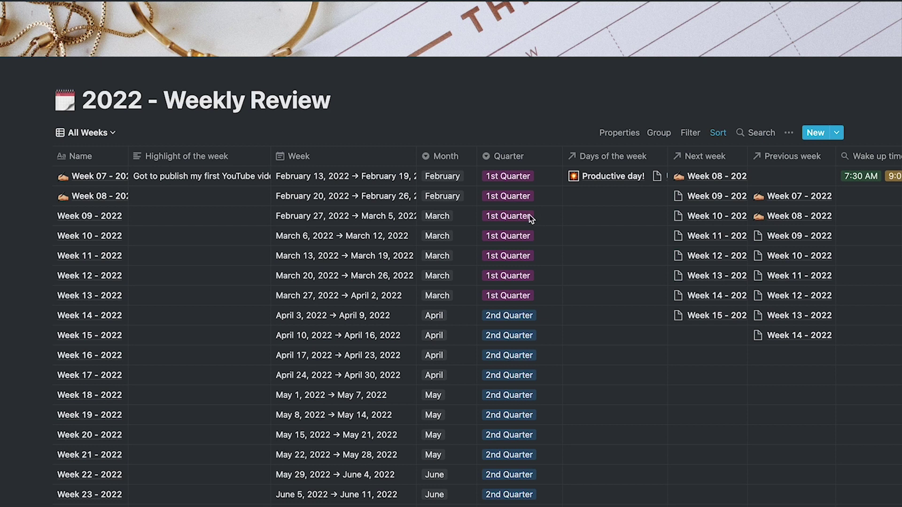
Switch the 2022 - Weekly Review database to its Calendar view and look over the weeks laid out from February 2022.
left_click(113, 133)
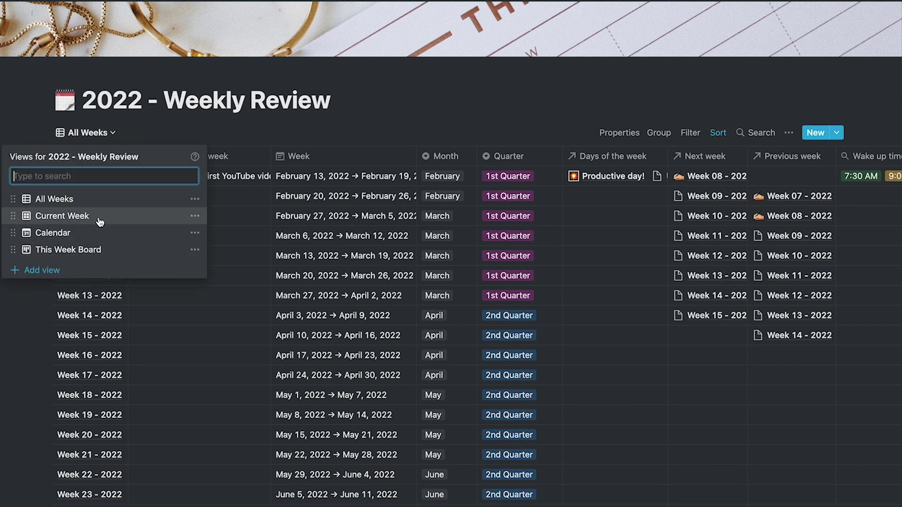
left_click(91, 234)
scroll(579, 306, "down", 5)
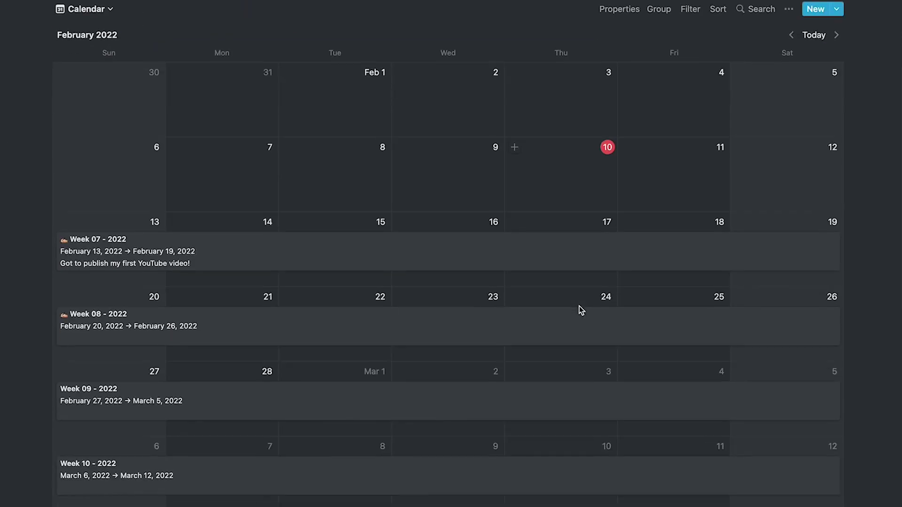
scroll(338, 295, "down", 2)
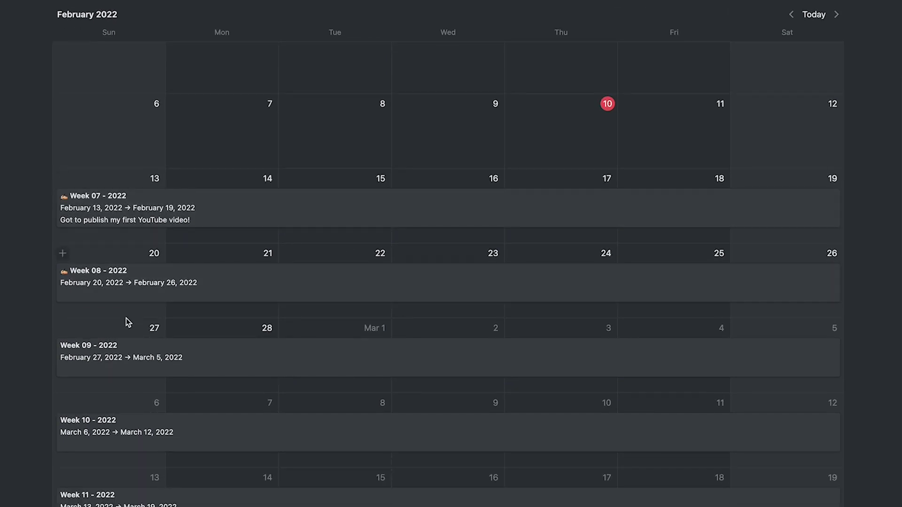
scroll(135, 376, "down", 3)
scroll(179, 313, "up", 4)
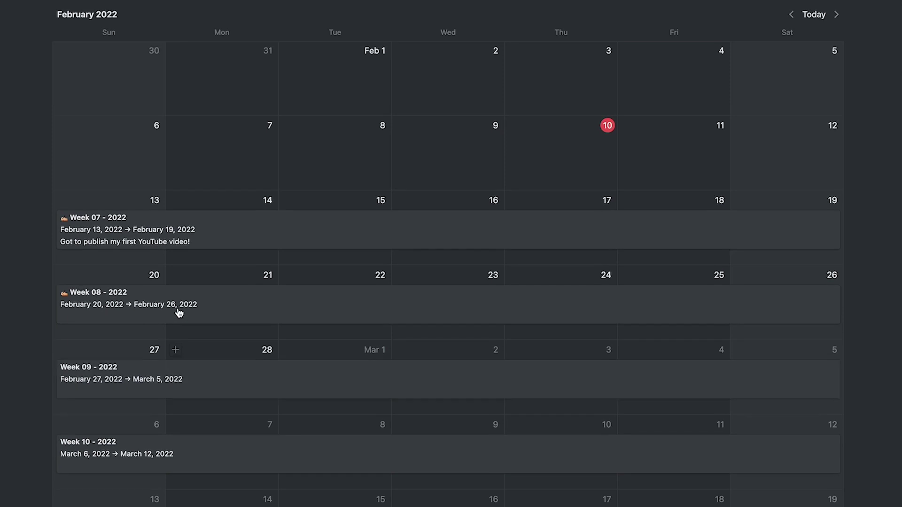
scroll(342, 225, "up", 5)
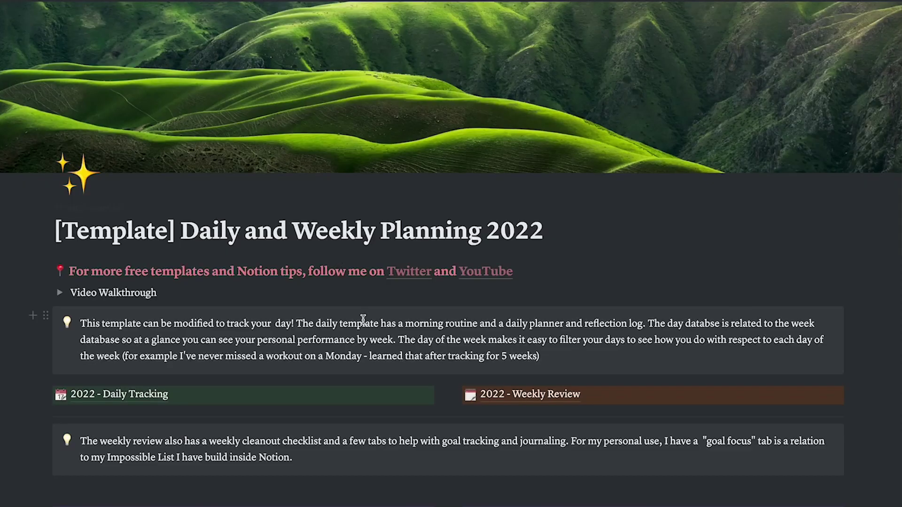
Look over the daily and weekly calendars on the [Template] Daily and Weekly Planning 2022 page and return to its beginning.
scroll(453, 357, "down", 5)
scroll(517, 371, "down", 8)
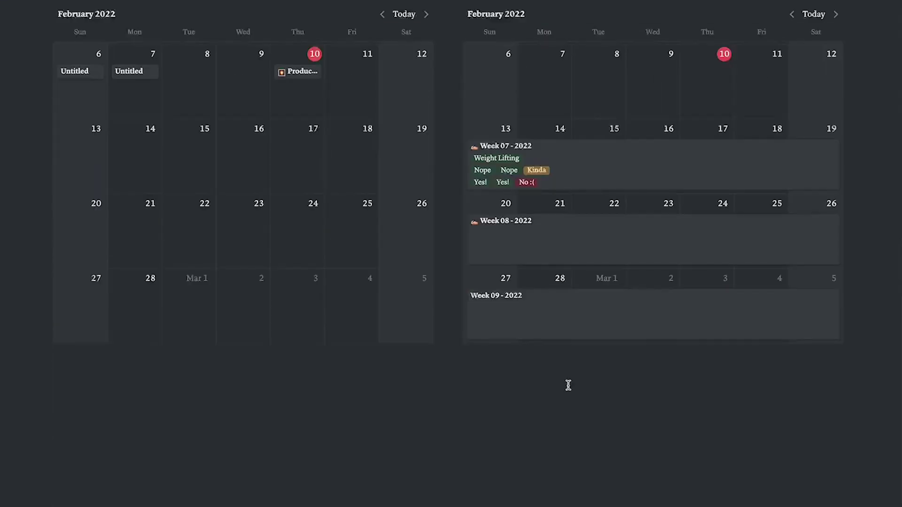
scroll(438, 379, "up", 13)
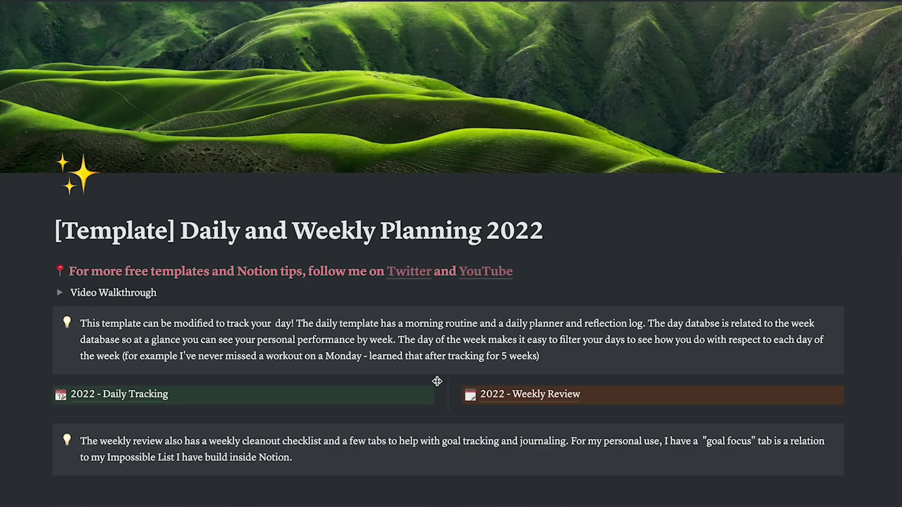